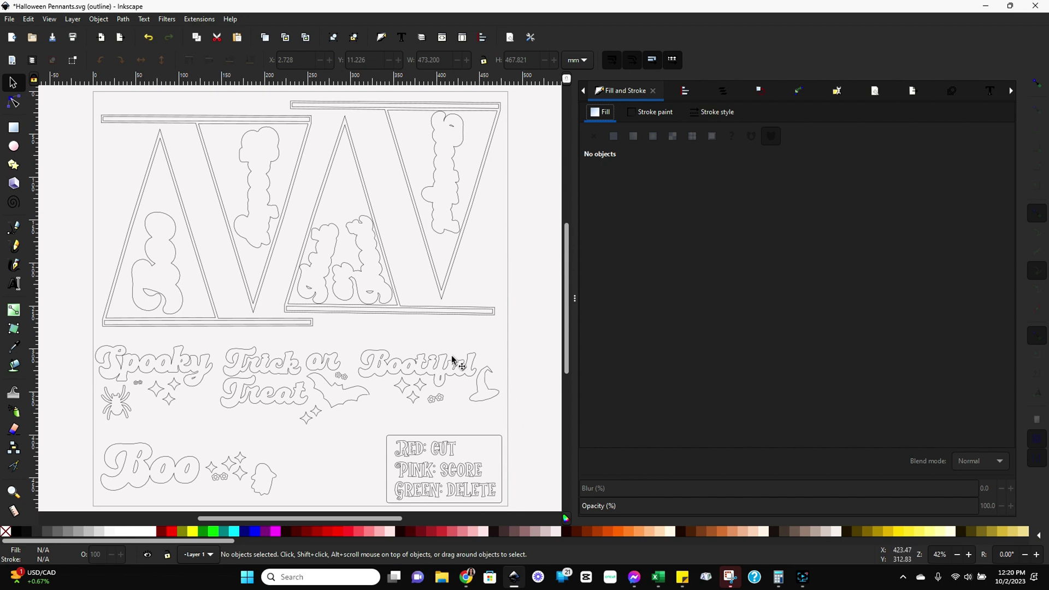
Purge the document's 606 unused definitions with File > Clean Up Document.
click(10, 20)
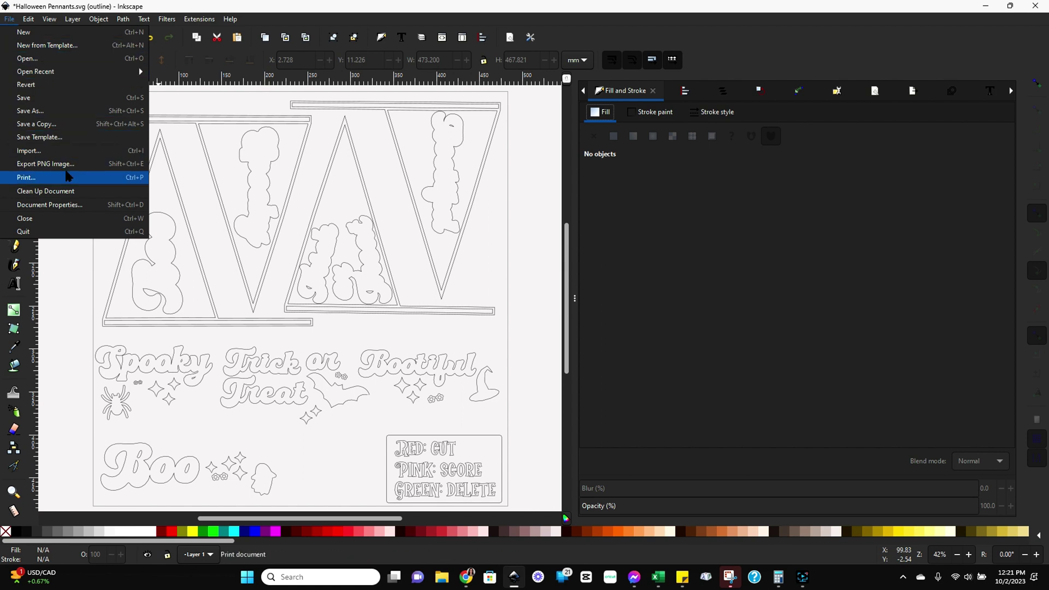
click(541, 322)
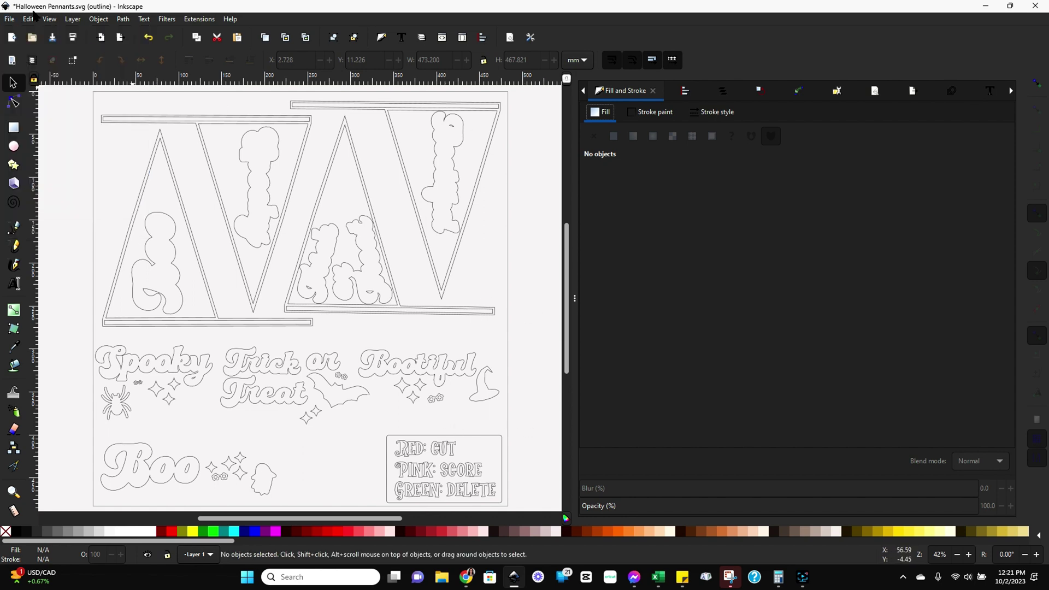
click(10, 19)
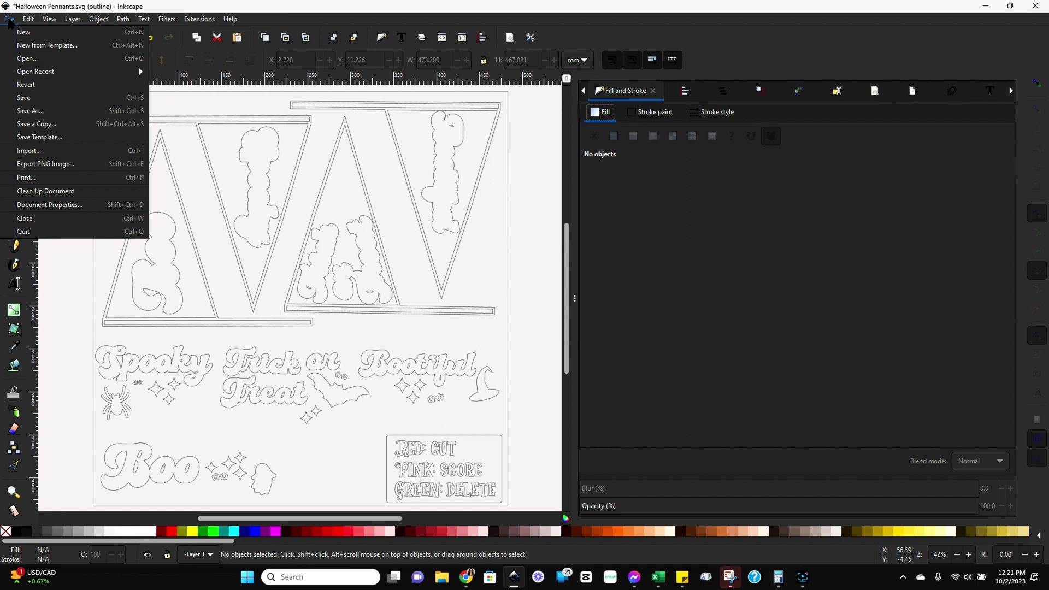
click(55, 192)
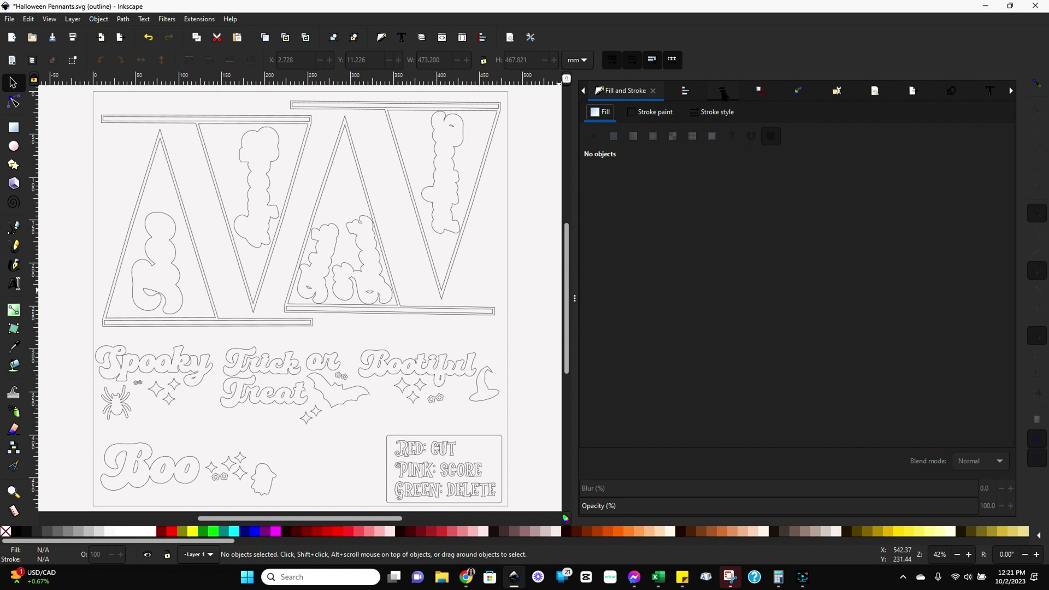
Open the Objects panel listing Layer 1's contents.
click(723, 92)
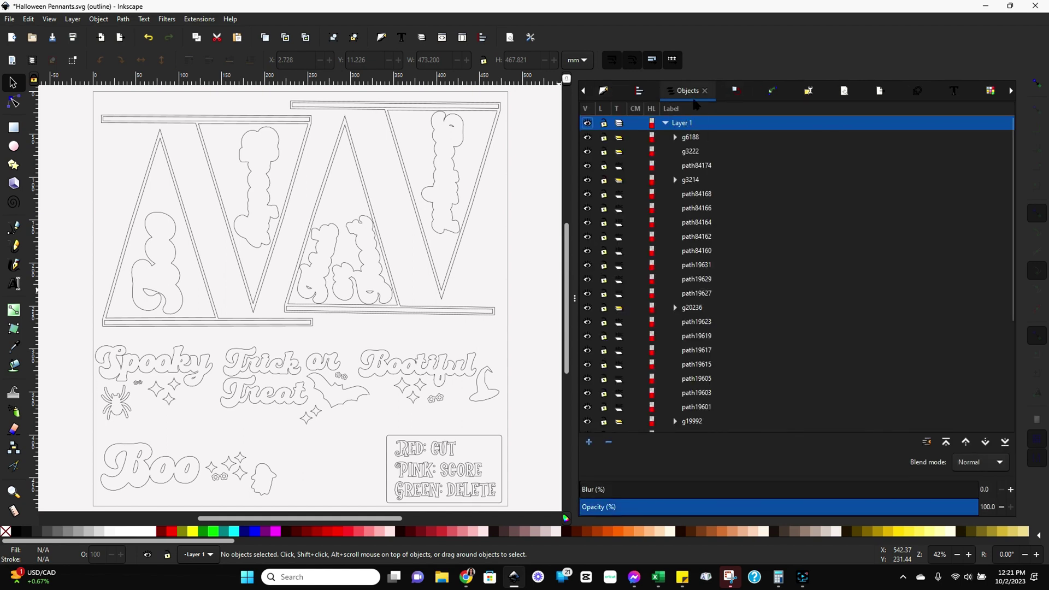
click(101, 19)
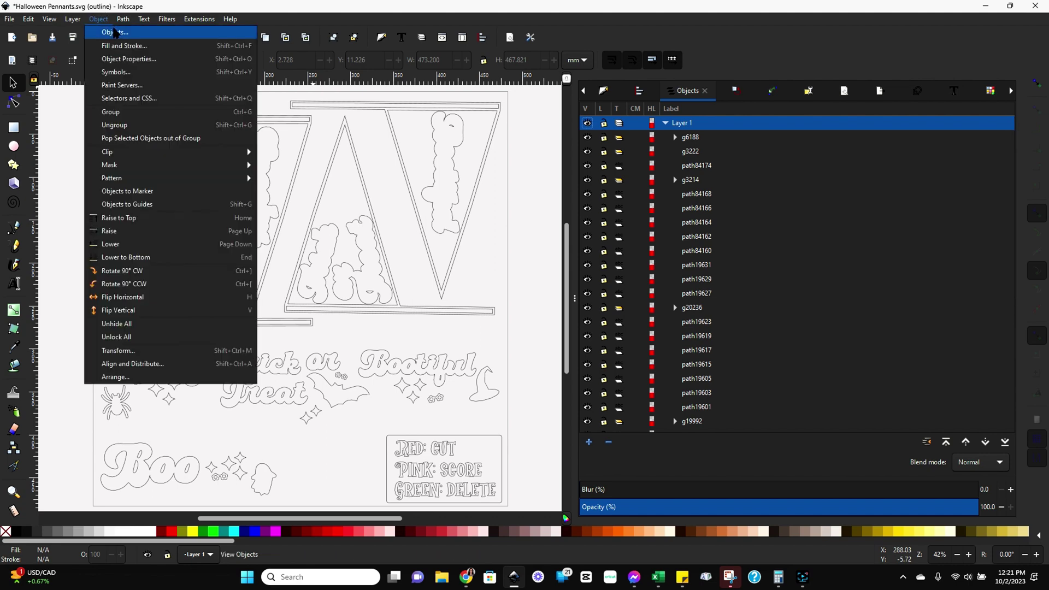
click(116, 33)
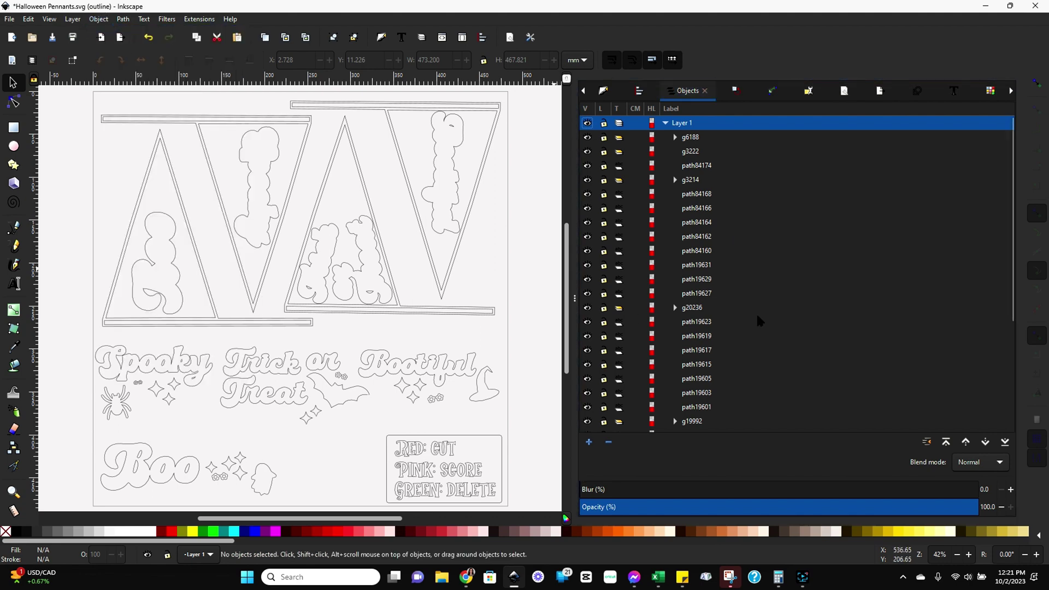
Expand groups g6188, g3214, g20236, g19992 and g19998 to reveal their child paths.
click(675, 138)
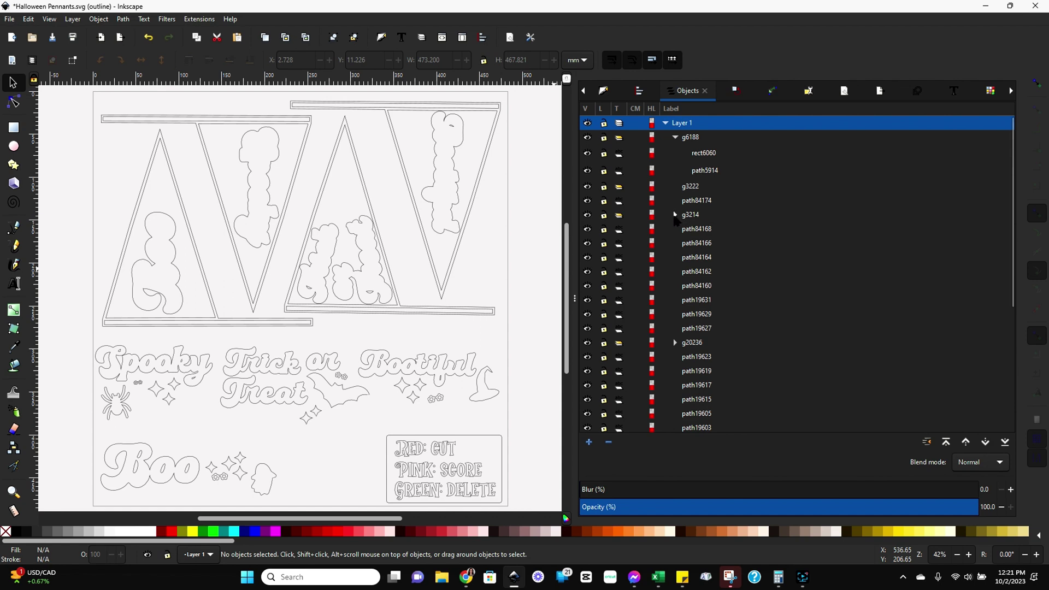
click(675, 215)
scroll(681, 342, down, 2)
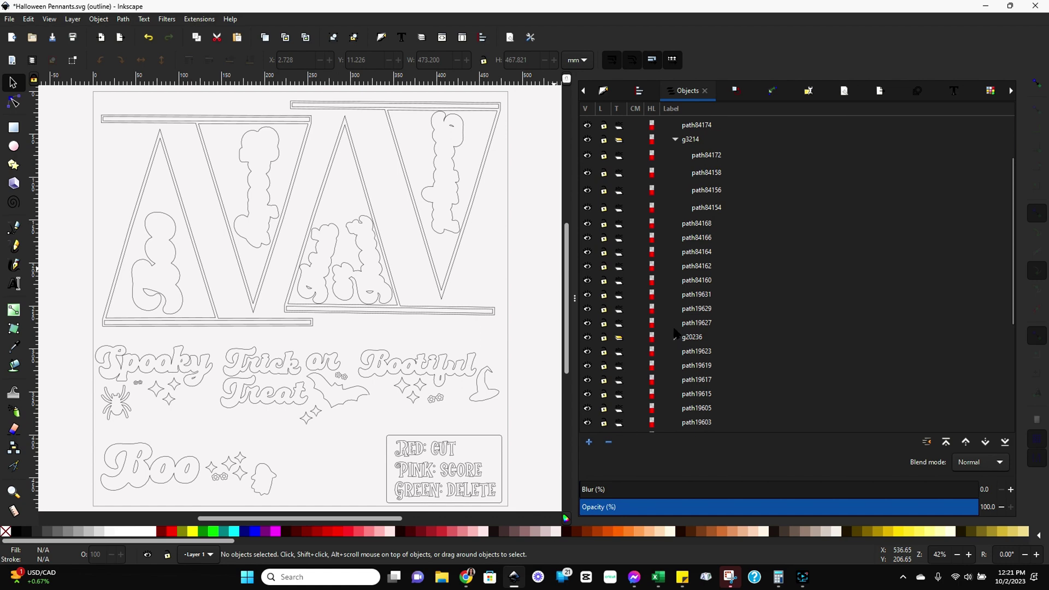
click(674, 338)
scroll(694, 353, down, 4)
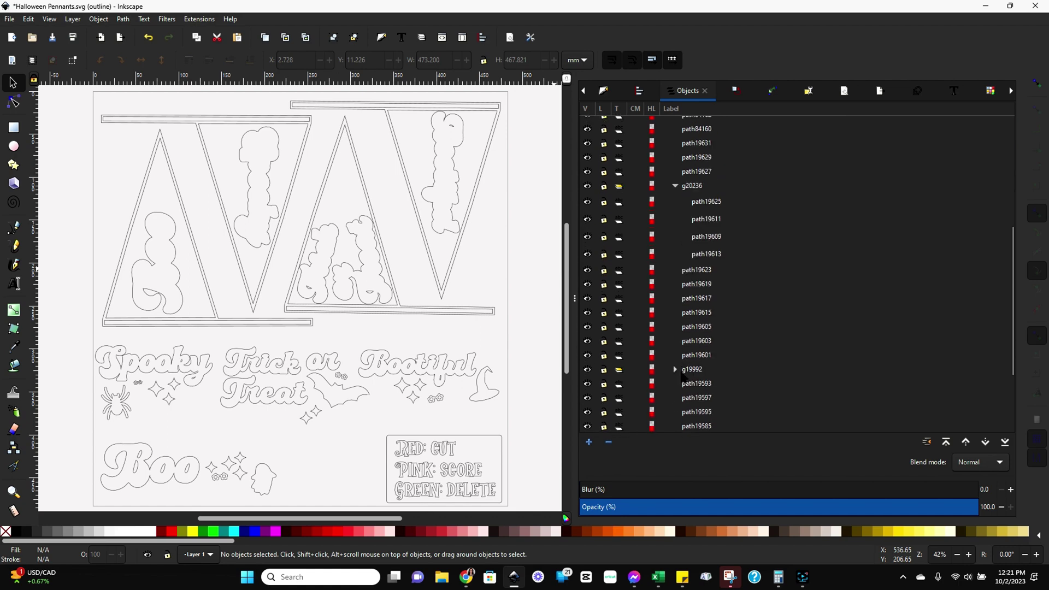
click(675, 369)
scroll(690, 374, down, 4)
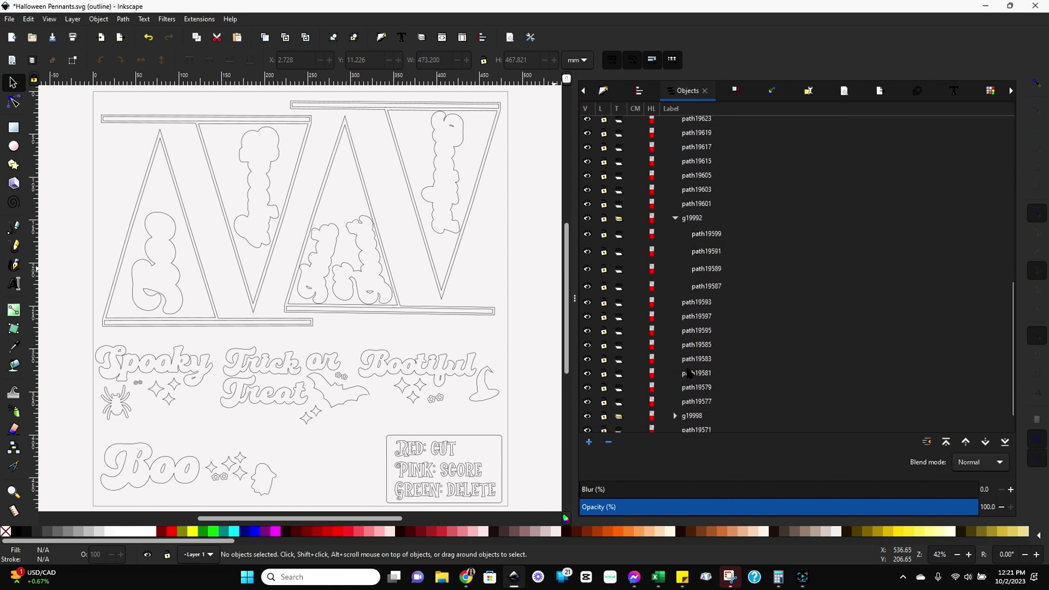
scroll(686, 333, down, 2)
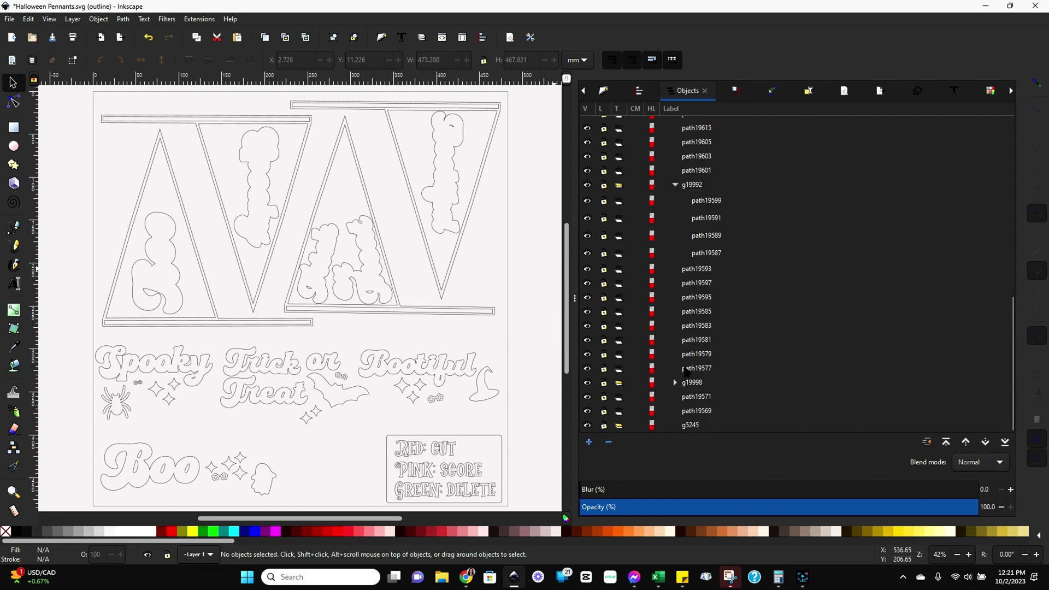
click(676, 382)
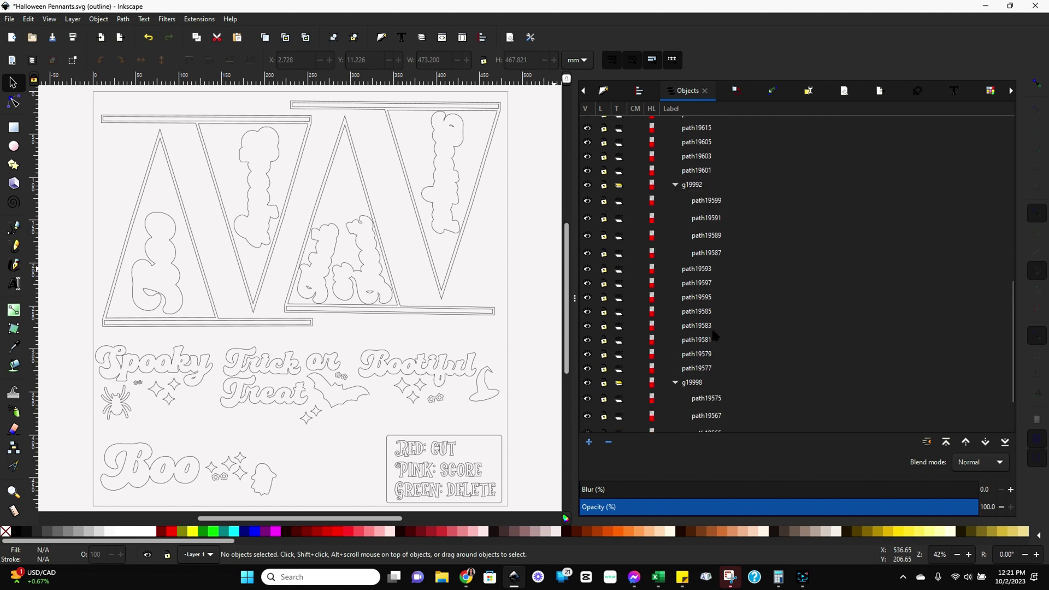
scroll(712, 327, down, 3)
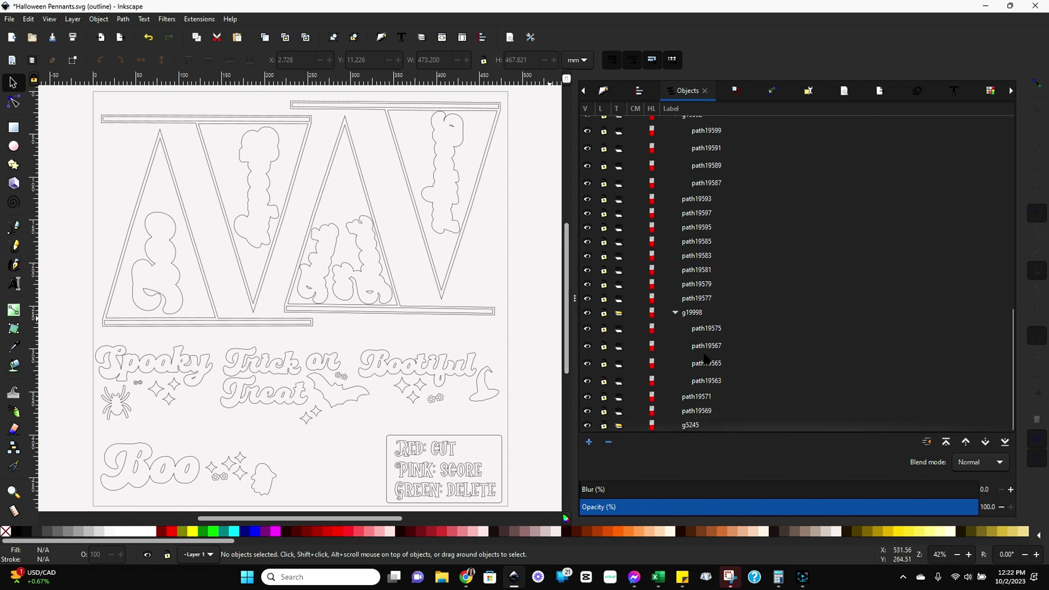
scroll(699, 383, up, 15)
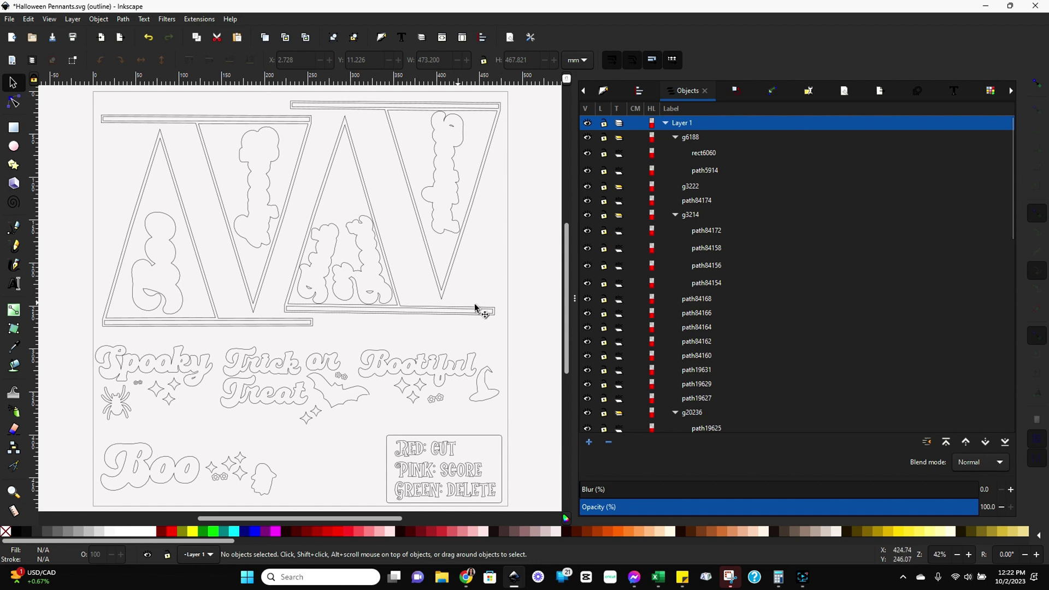
Inspect rect6060, path5914, g3222 and path84174, finding group g3222 empty.
click(706, 157)
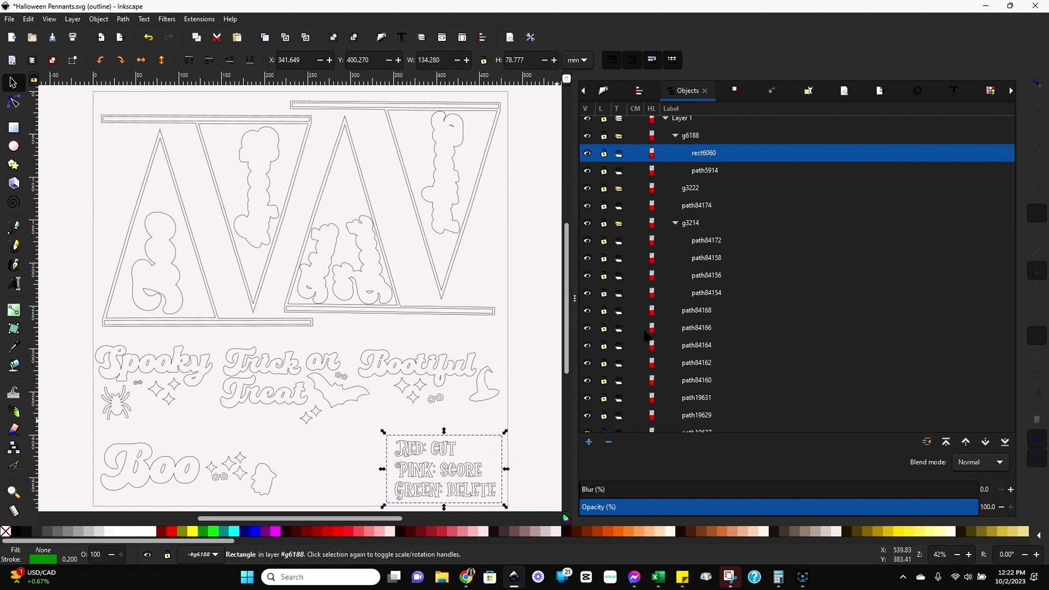
click(703, 170)
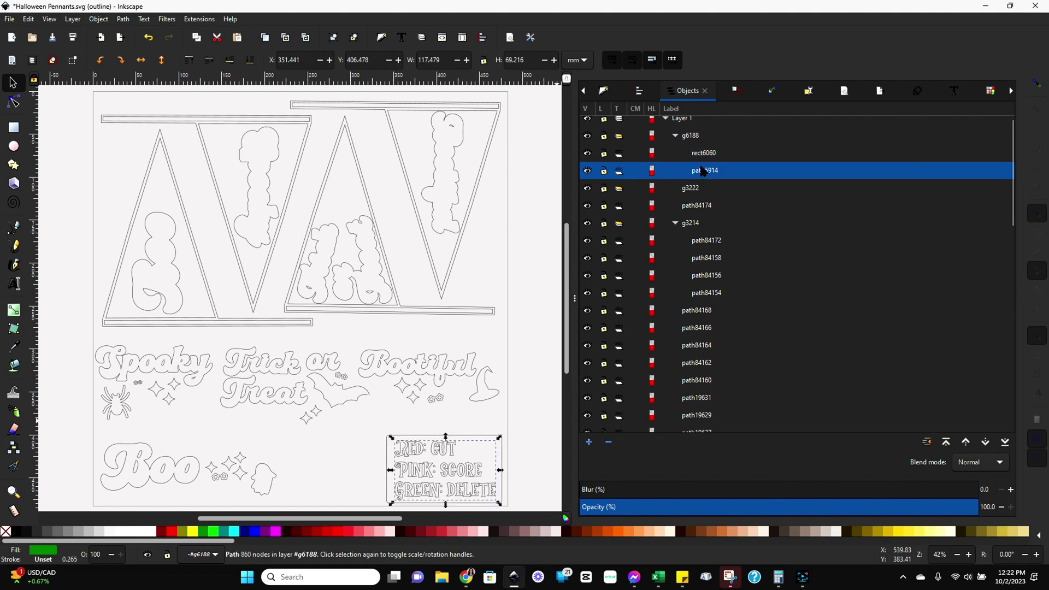
click(697, 193)
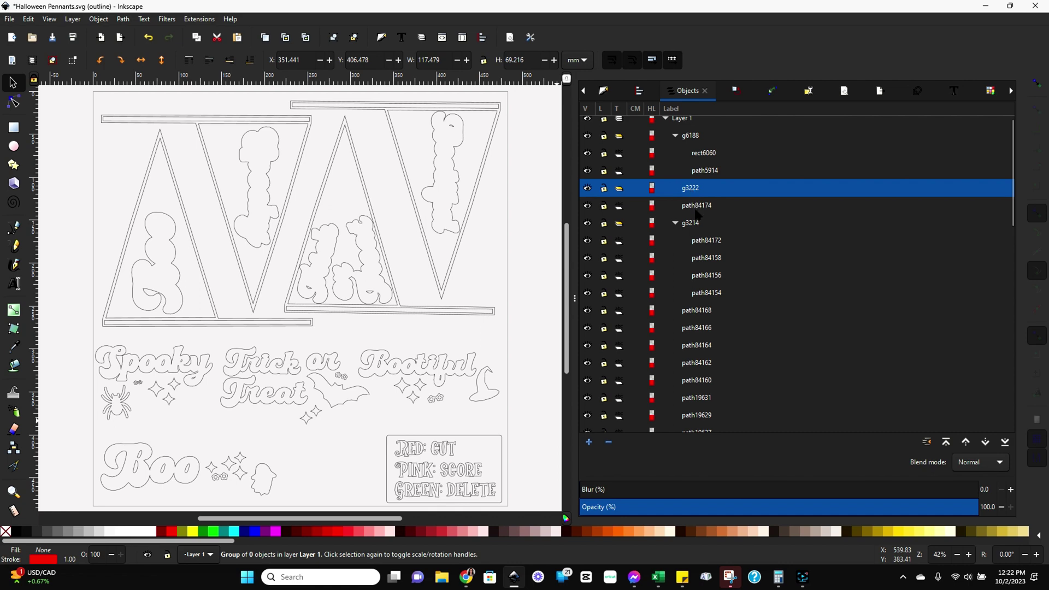
click(697, 208)
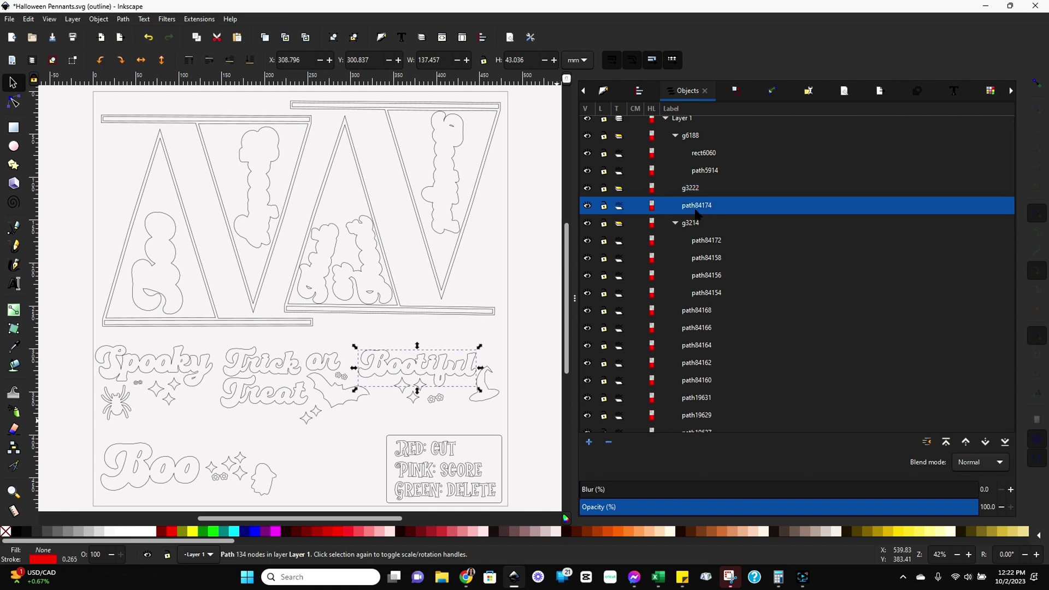
click(695, 190)
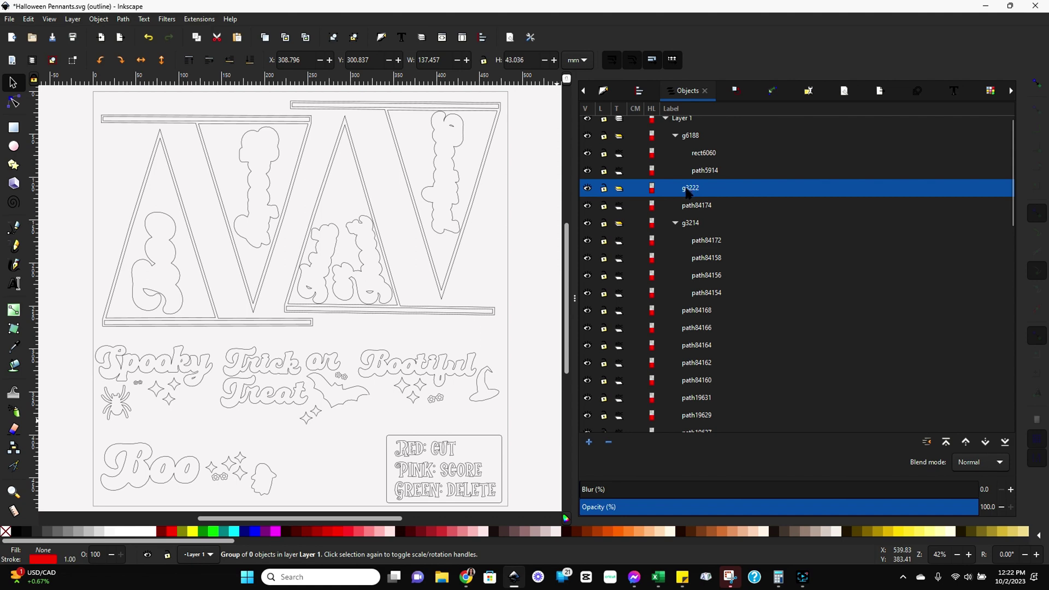
Delete the empty group g3222, then select path84174, the Bootiful lettering.
right_click(690, 191)
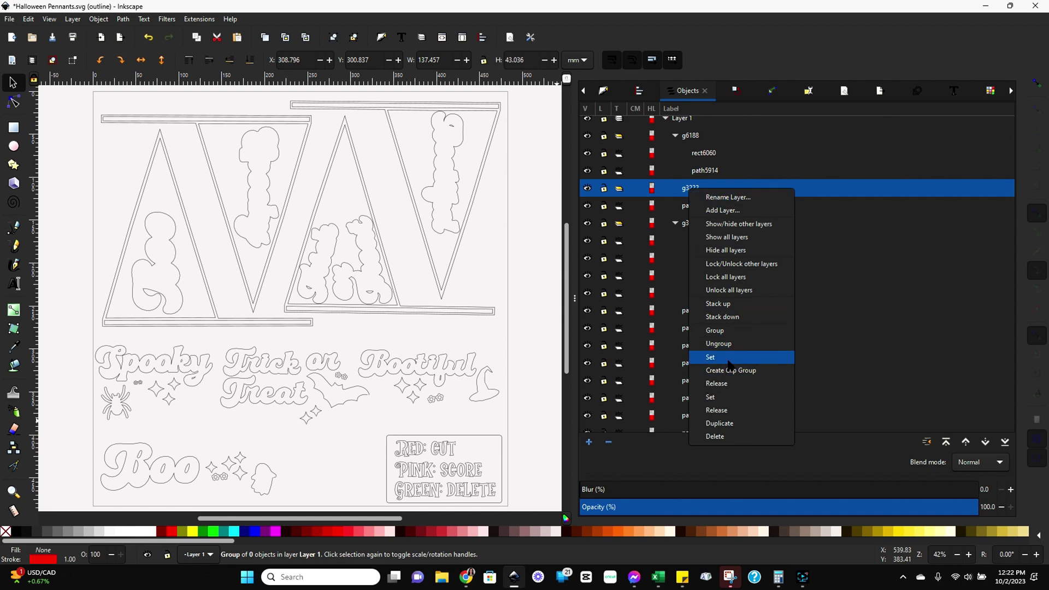
click(712, 435)
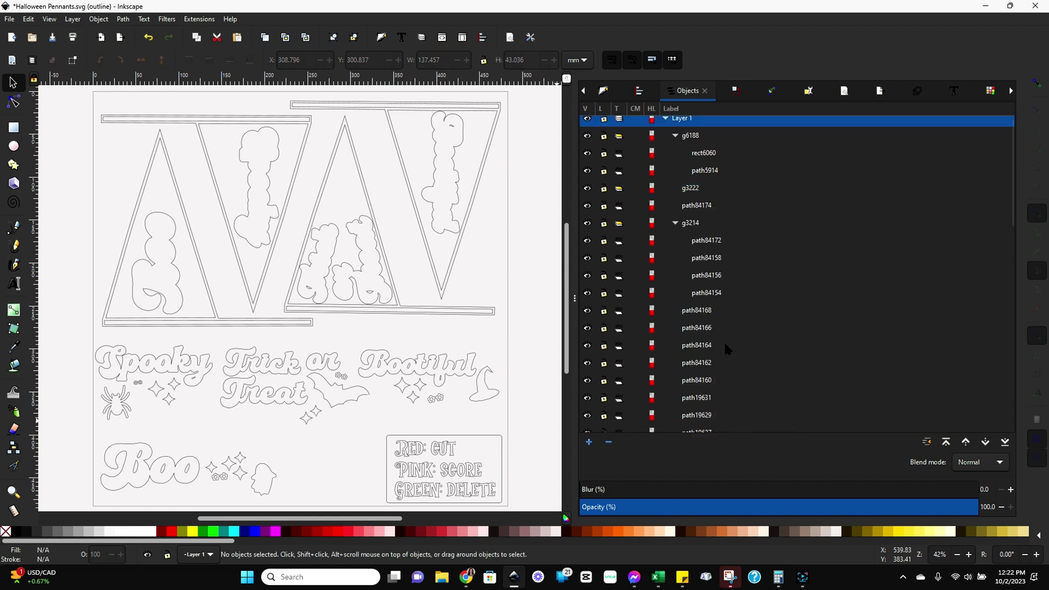
click(703, 198)
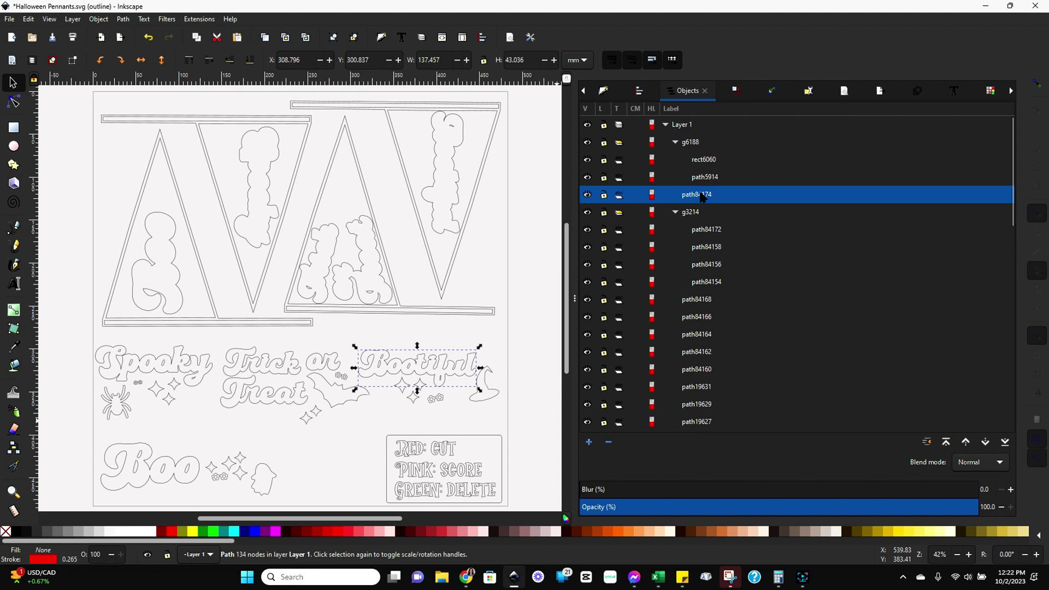
Switch the canvas from Outline to Normal display mode.
click(48, 19)
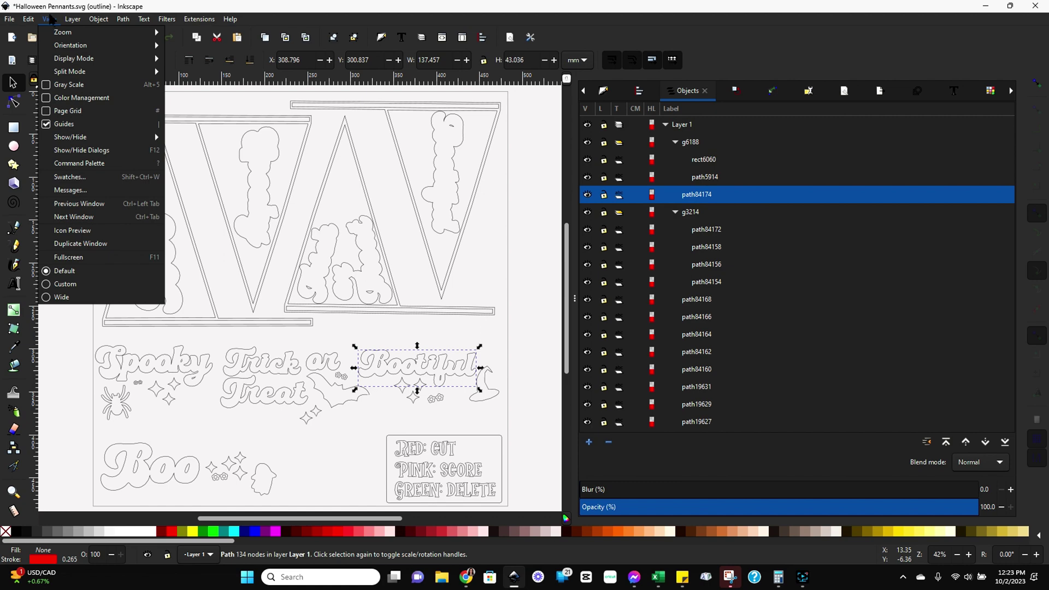
mouse_move(30, 19)
mouse_move(54, 34)
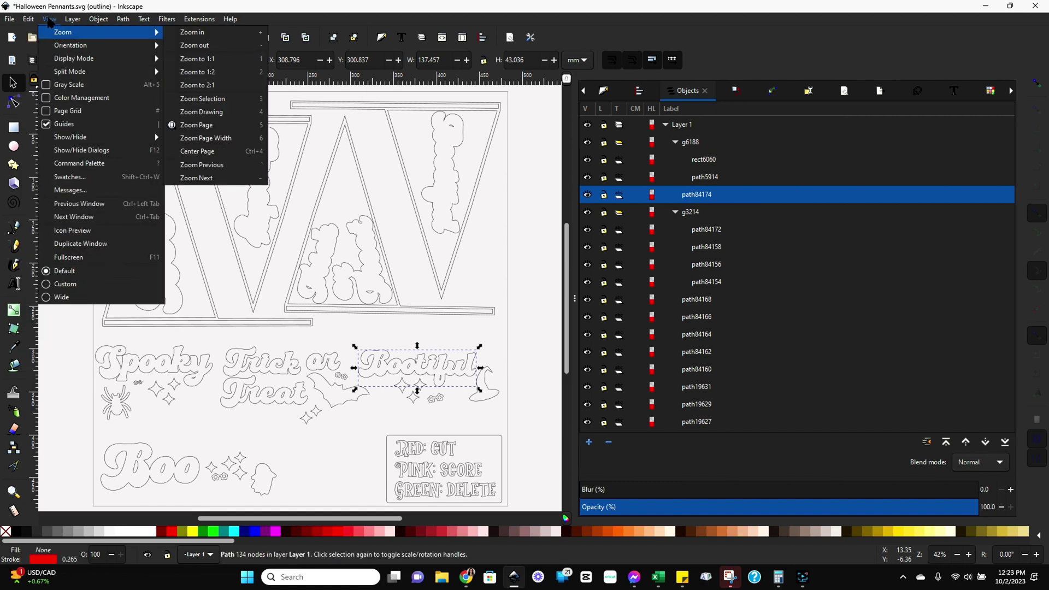
mouse_move(70, 59)
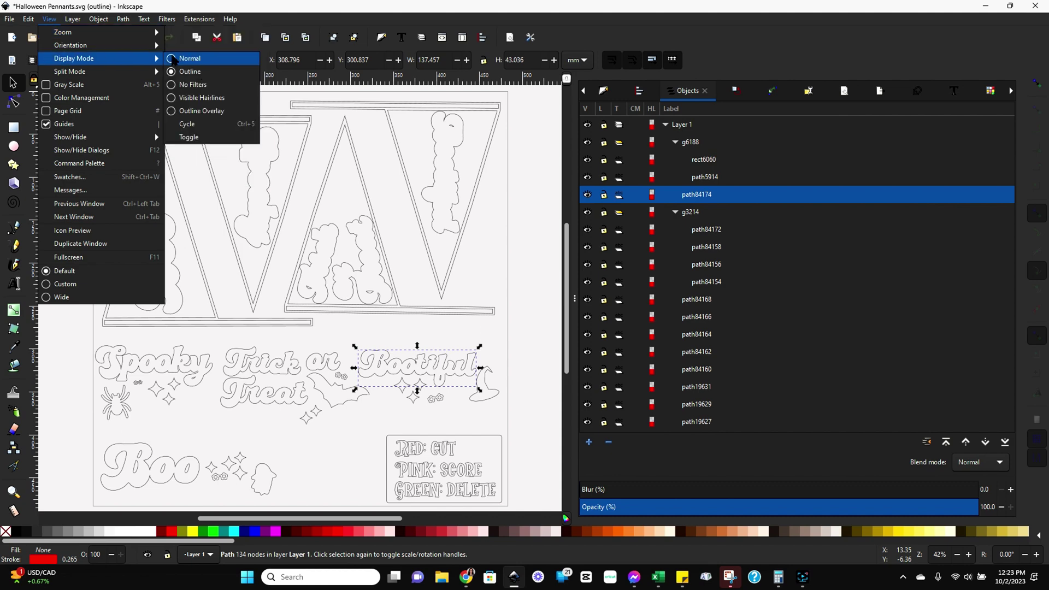
click(173, 64)
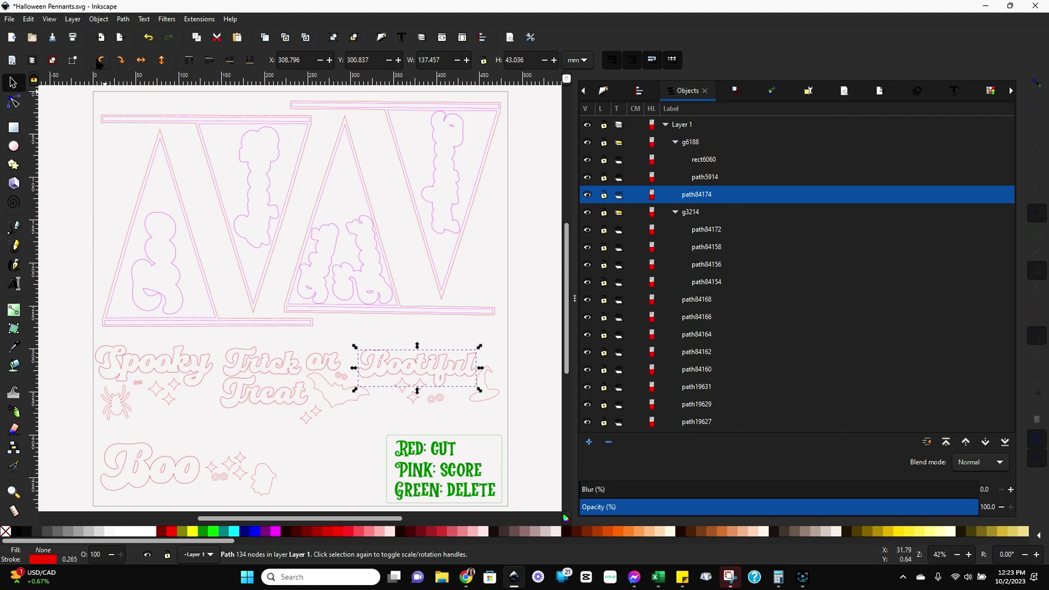
Switch the canvas back to Outline display mode.
click(49, 19)
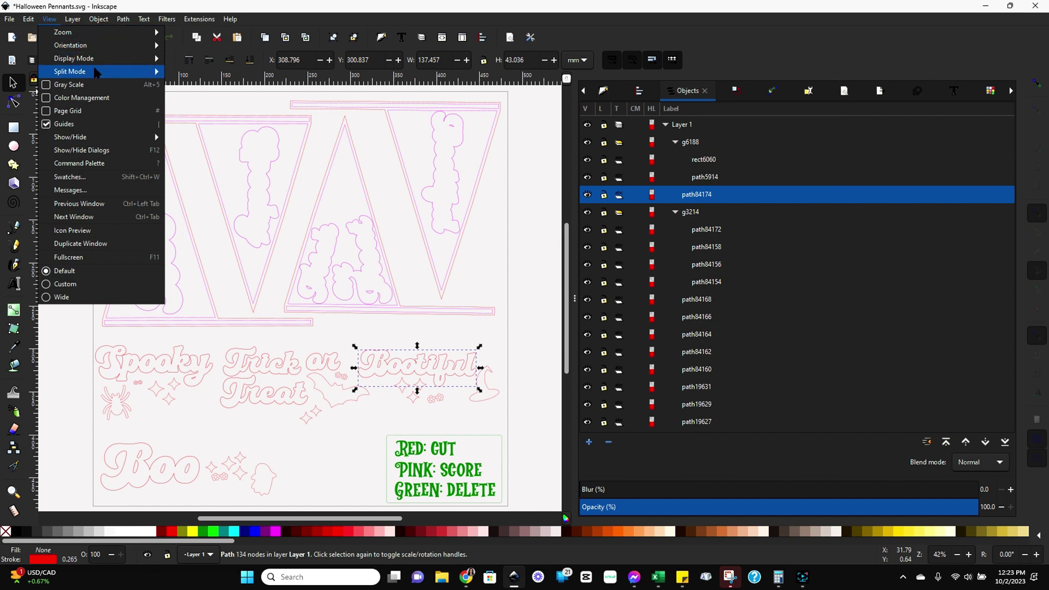
mouse_move(115, 59)
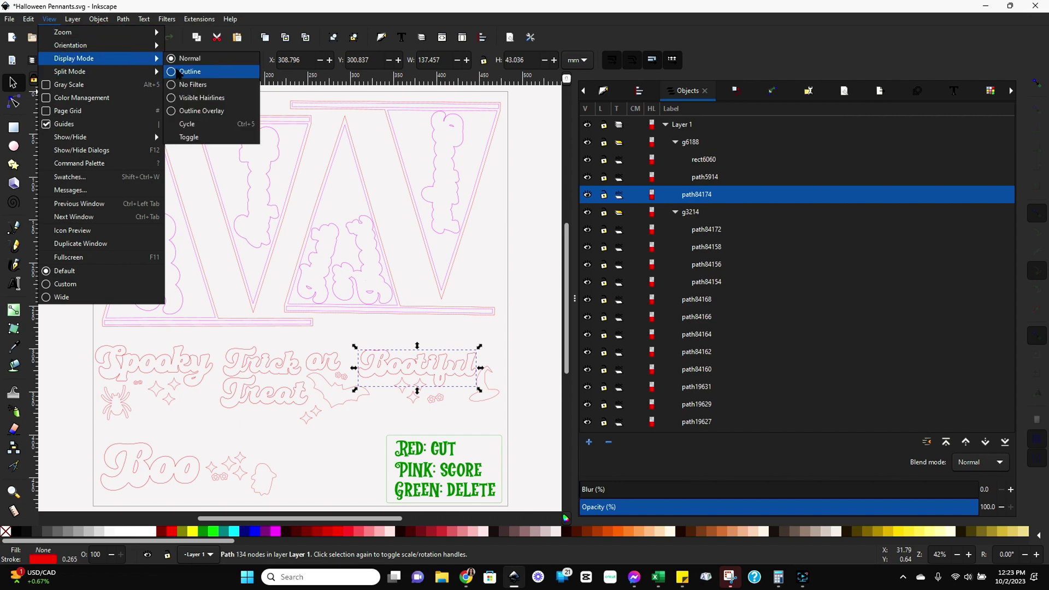
click(181, 73)
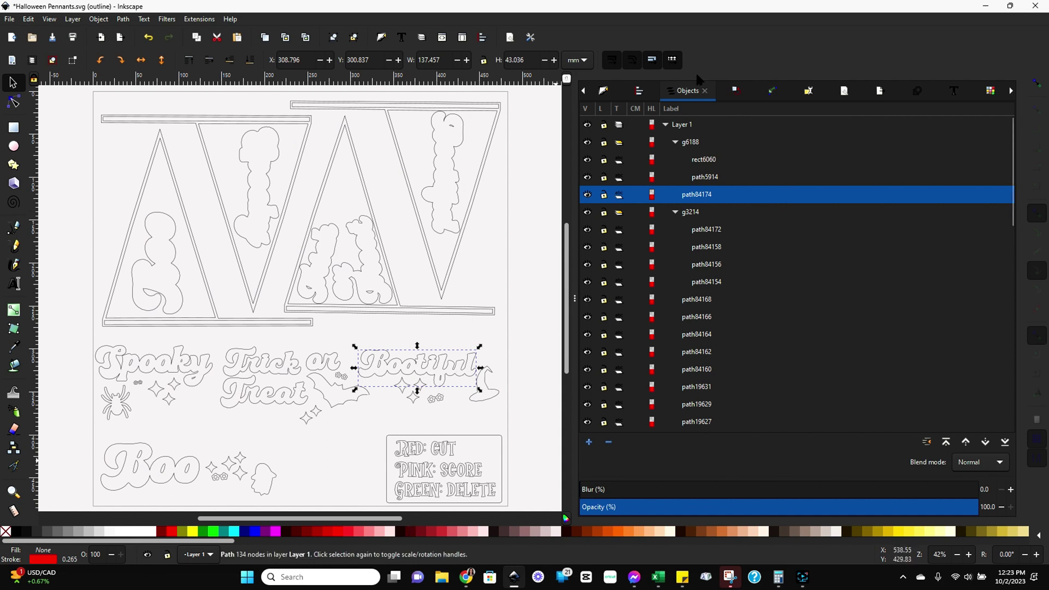
Inspect rect6060, path5914, path84174 and group g3214's paths down to path84160.
click(711, 162)
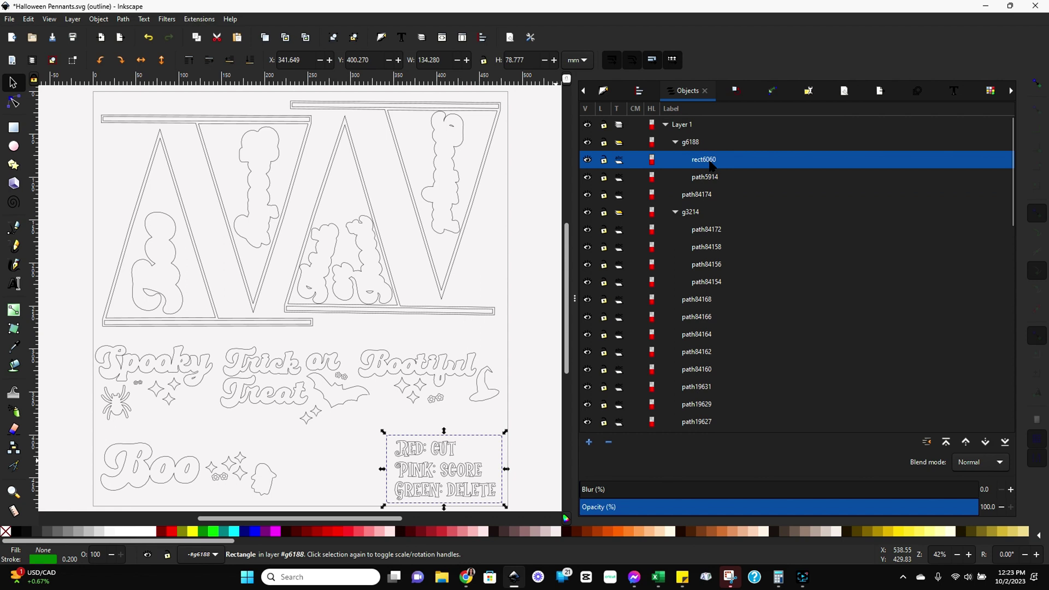
click(713, 182)
click(709, 195)
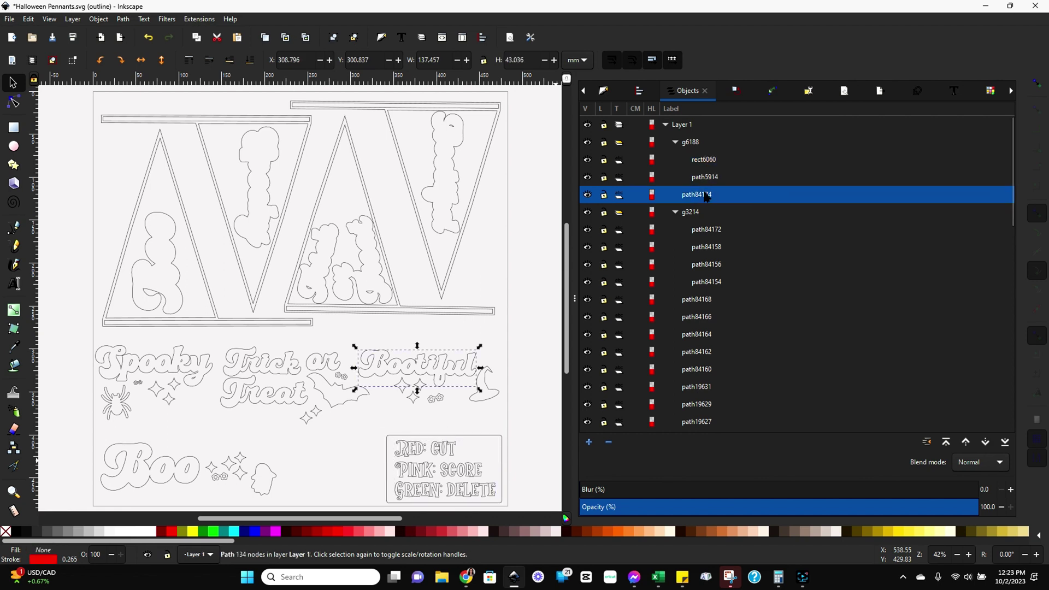
click(696, 219)
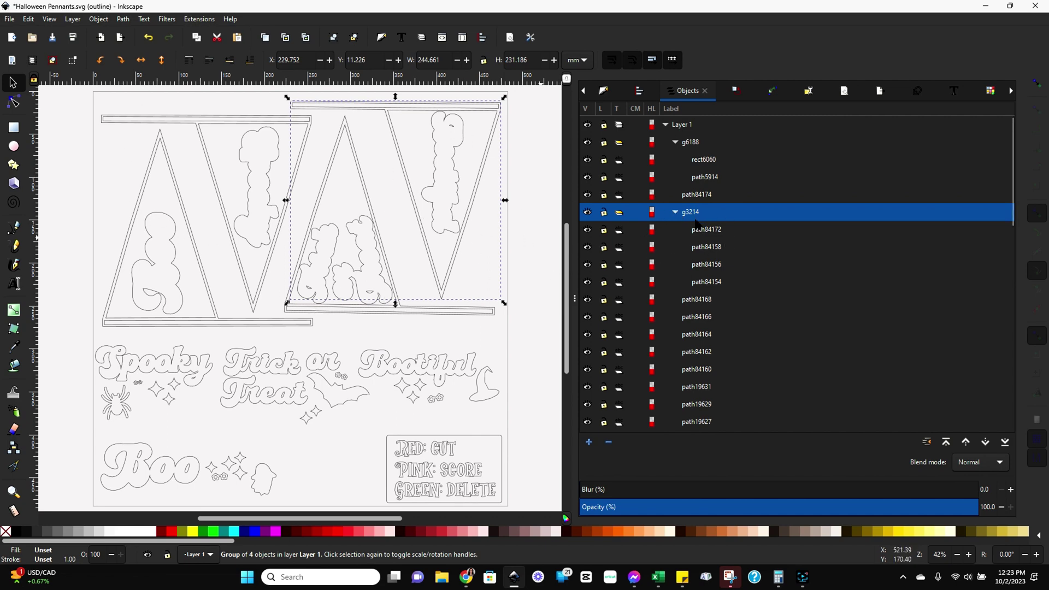
click(705, 232)
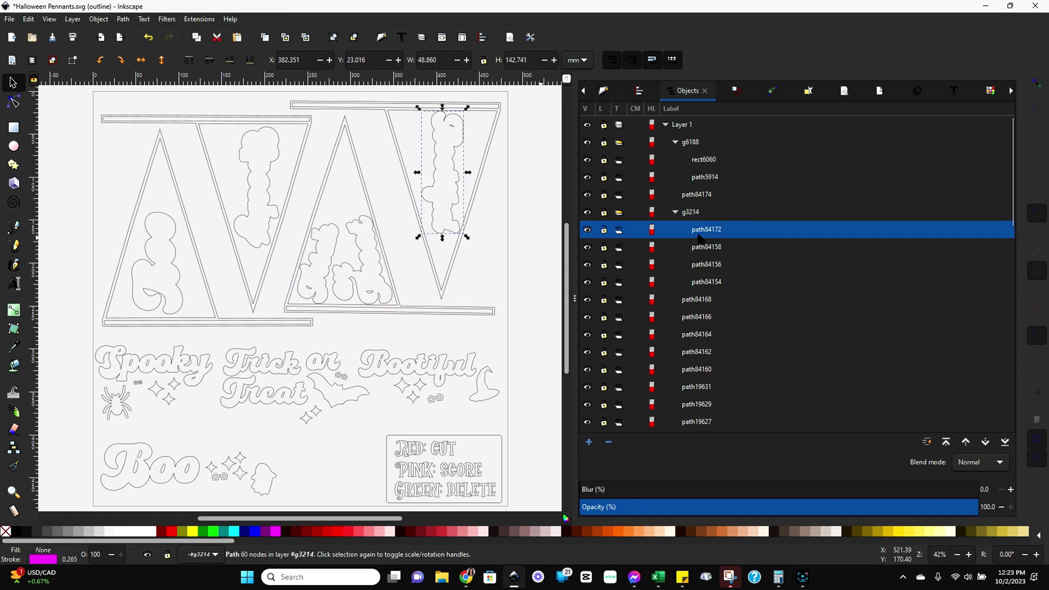
click(702, 250)
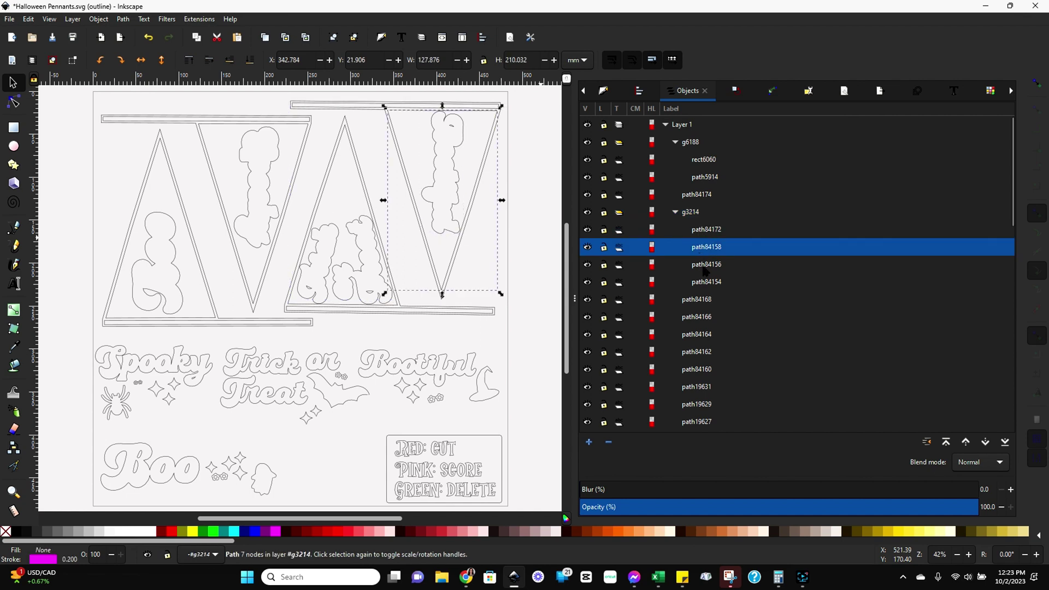
click(705, 268)
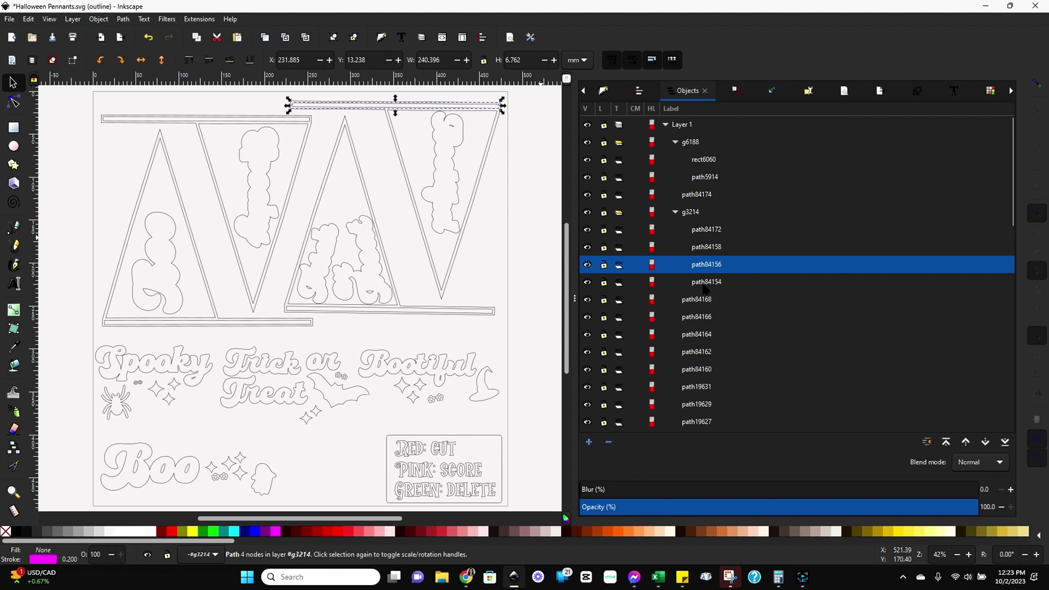
click(705, 287)
click(702, 301)
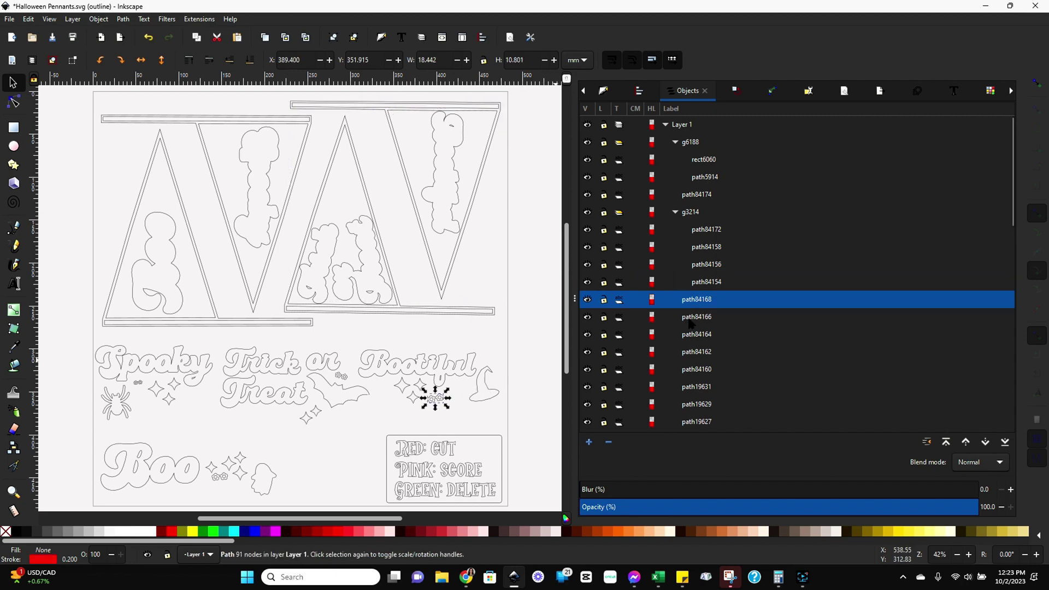
click(693, 318)
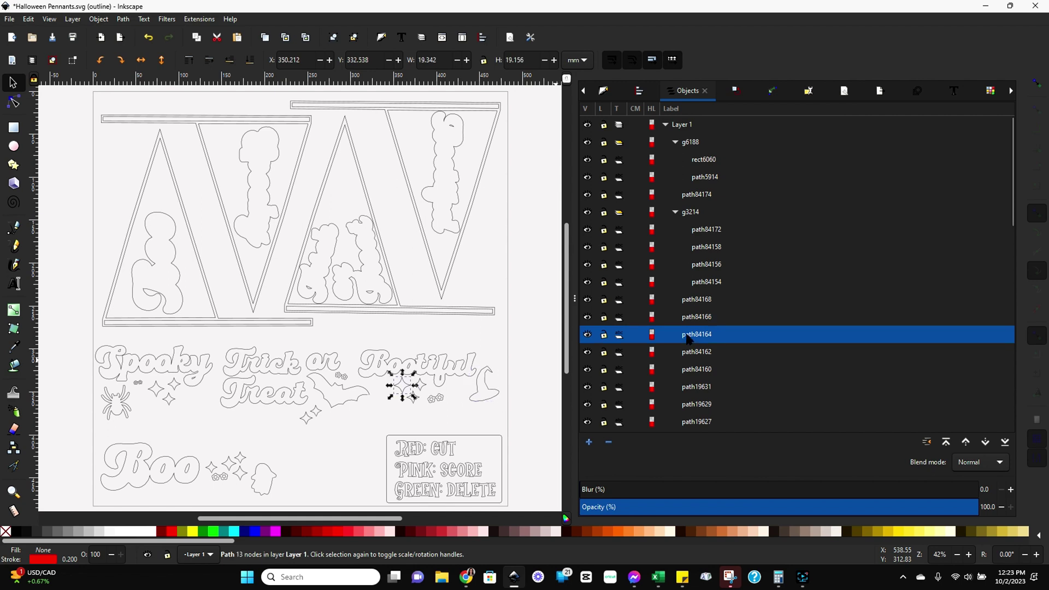
click(688, 336)
click(696, 353)
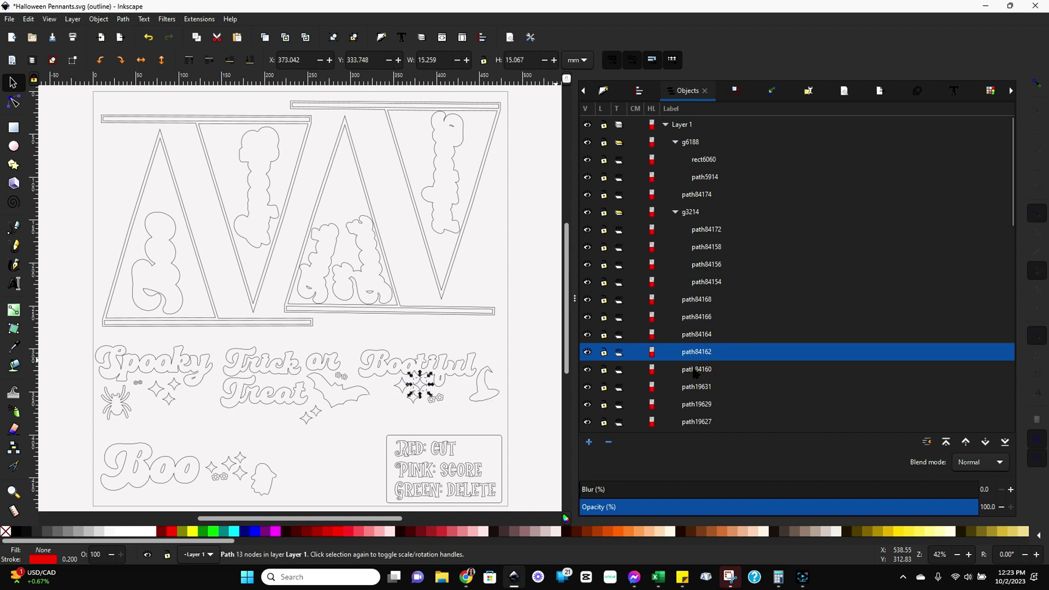
click(694, 371)
Inspect the Treat and Trick lettering and group g20236's paths down to bat shape path19617.
scroll(695, 372, down, 3)
click(704, 313)
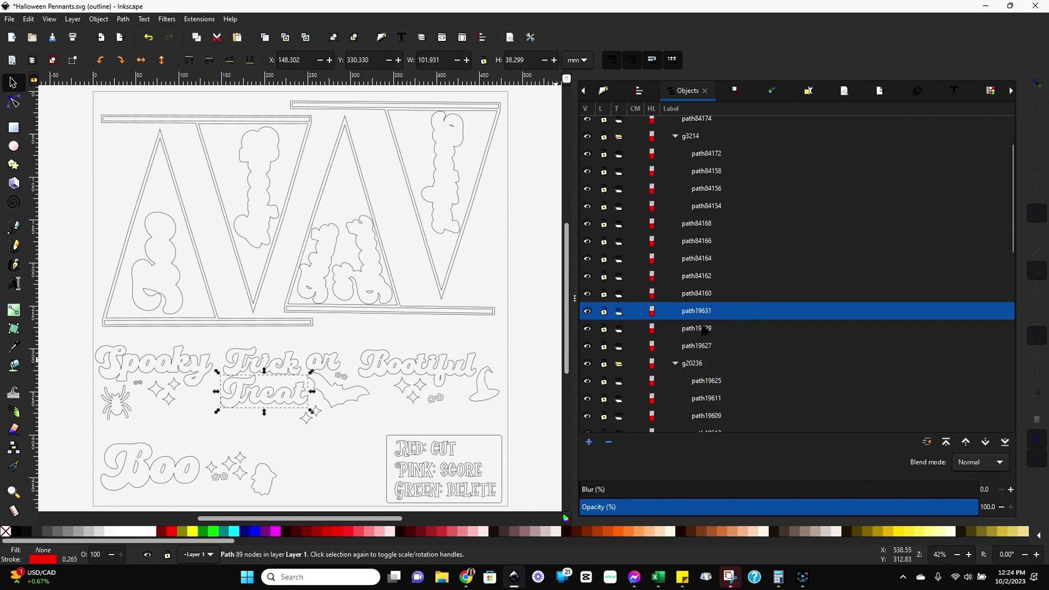
click(704, 330)
click(695, 348)
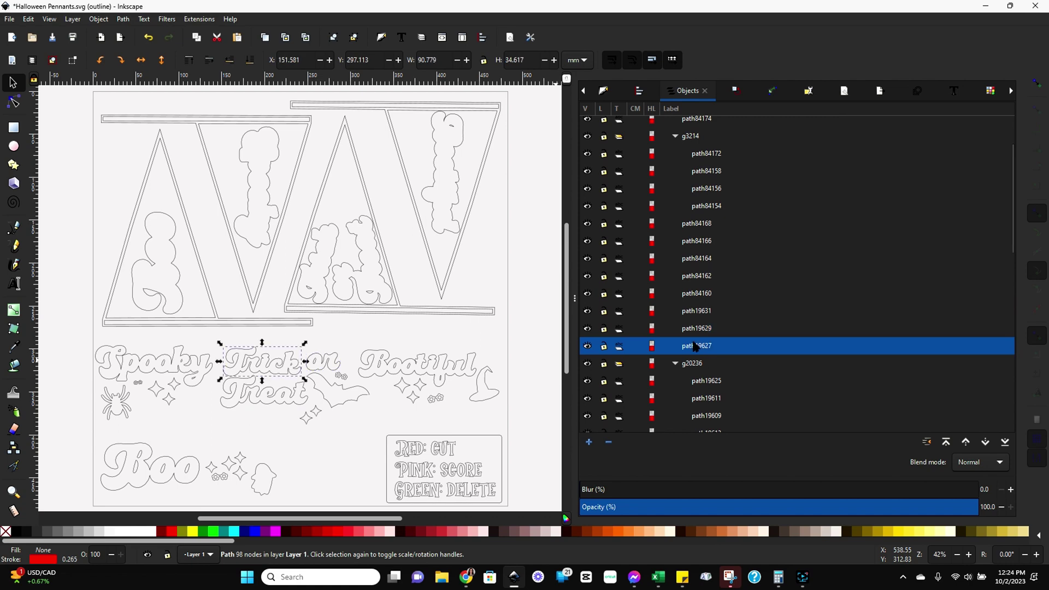
scroll(698, 306, down, 5)
click(699, 273)
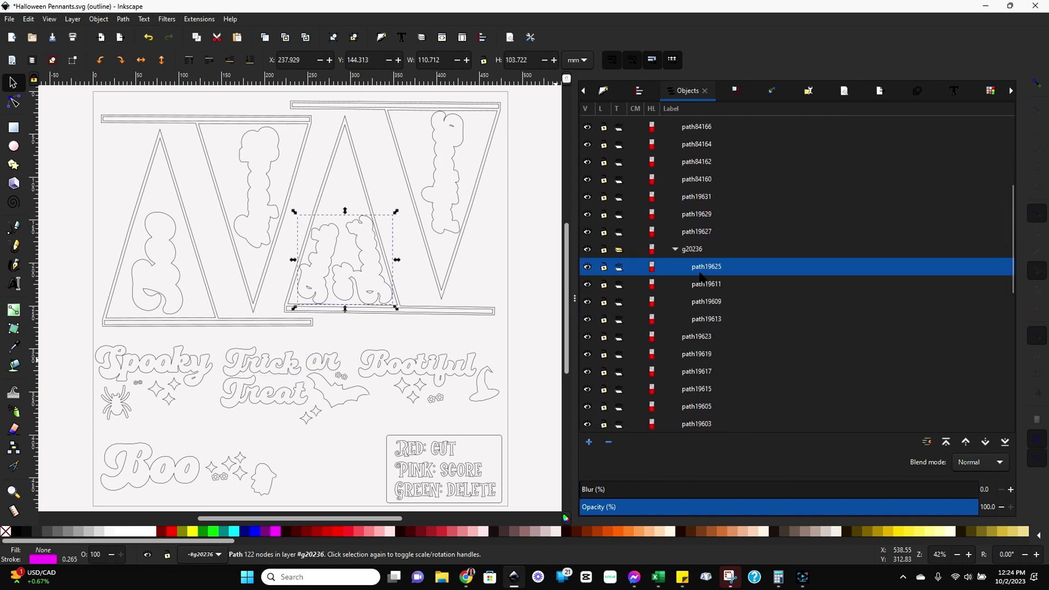
click(701, 287)
click(702, 303)
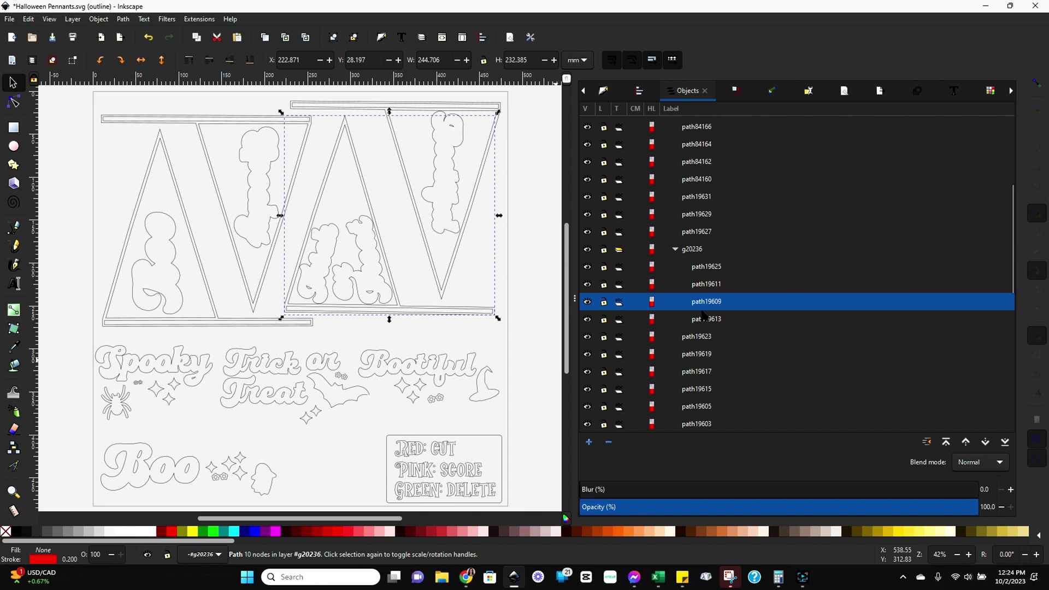
click(704, 320)
click(700, 341)
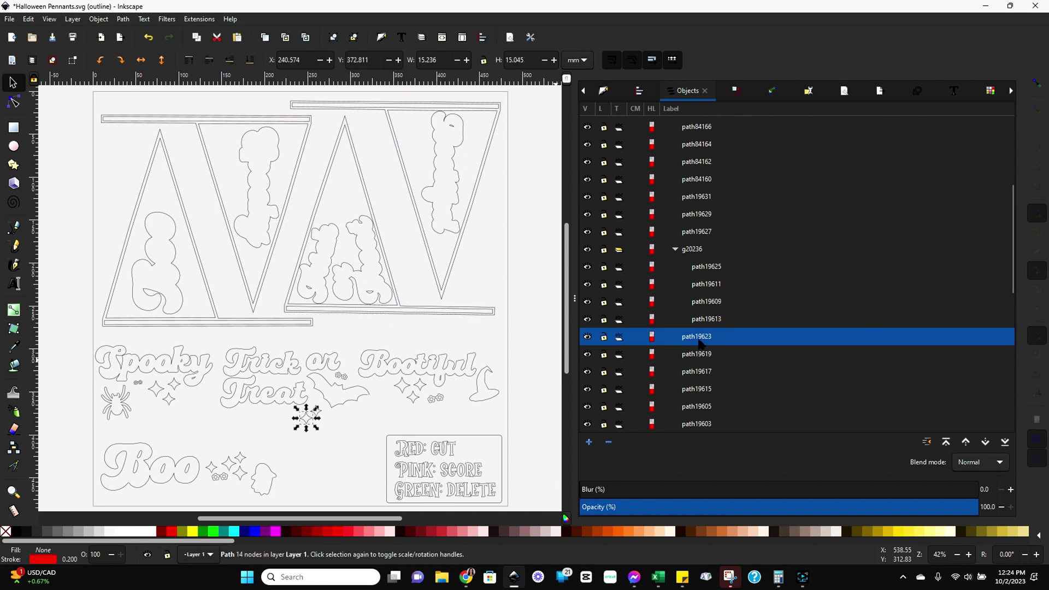
click(695, 354)
click(694, 372)
Inspect path19615 through the Spooky lettering and group g19992's paths to path19595.
scroll(694, 317, down, 3)
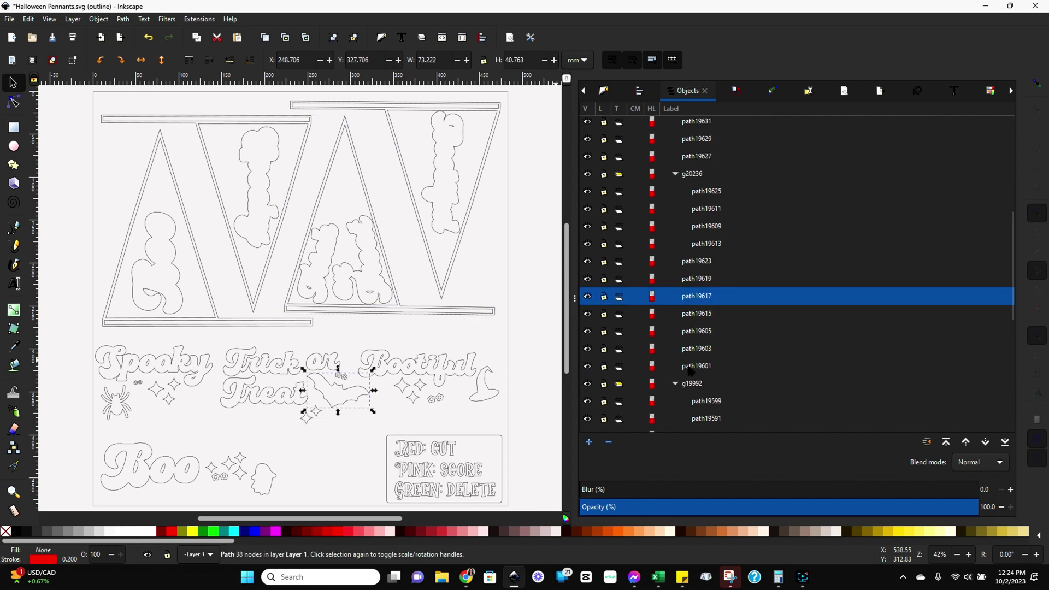
click(691, 277)
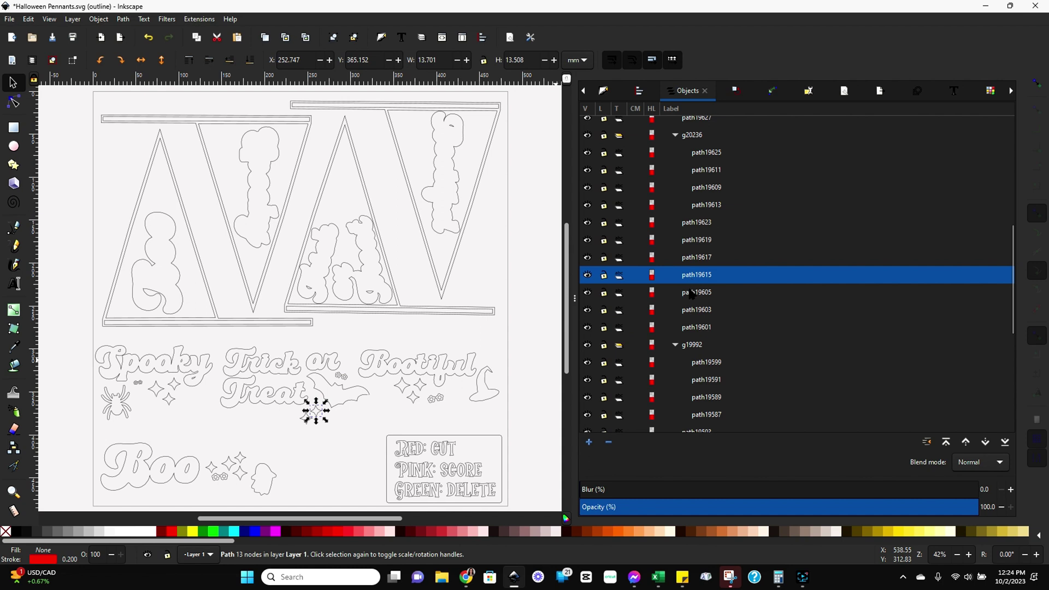
click(692, 294)
click(693, 311)
click(694, 327)
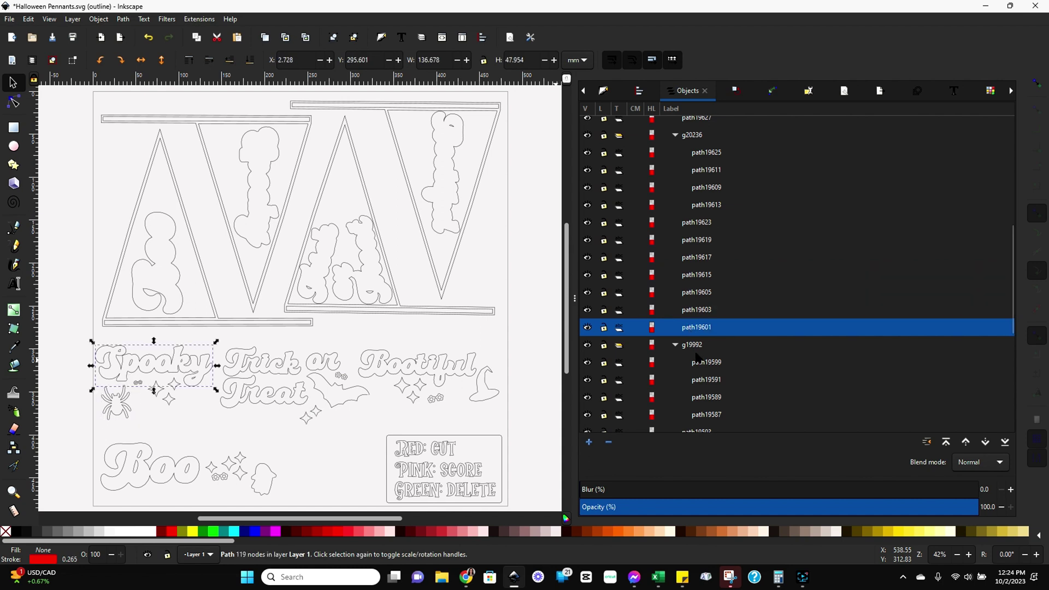
click(696, 355)
scroll(697, 328, down, 2)
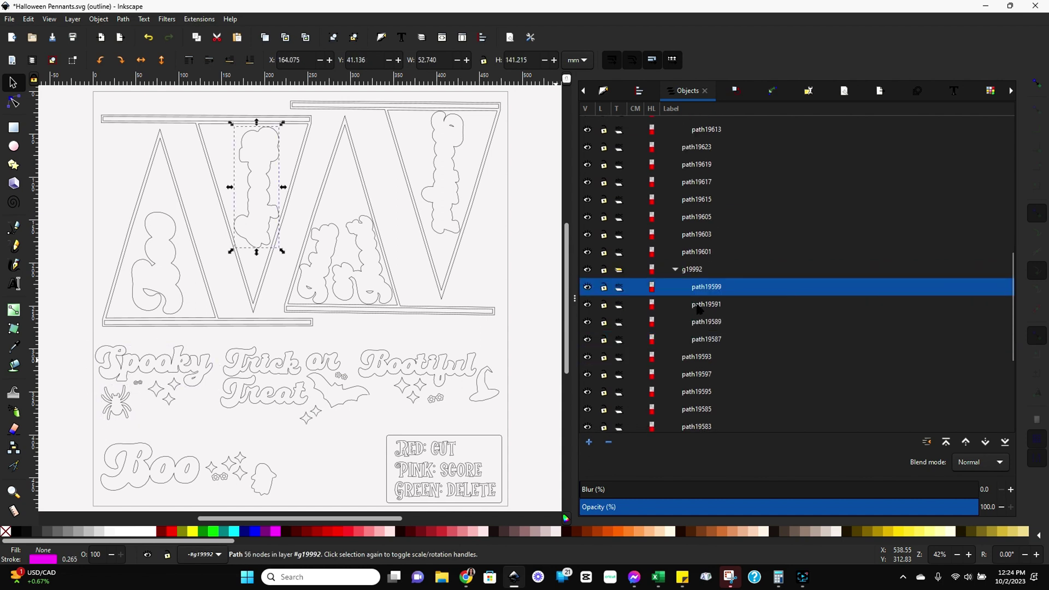
click(700, 307)
click(700, 323)
click(700, 338)
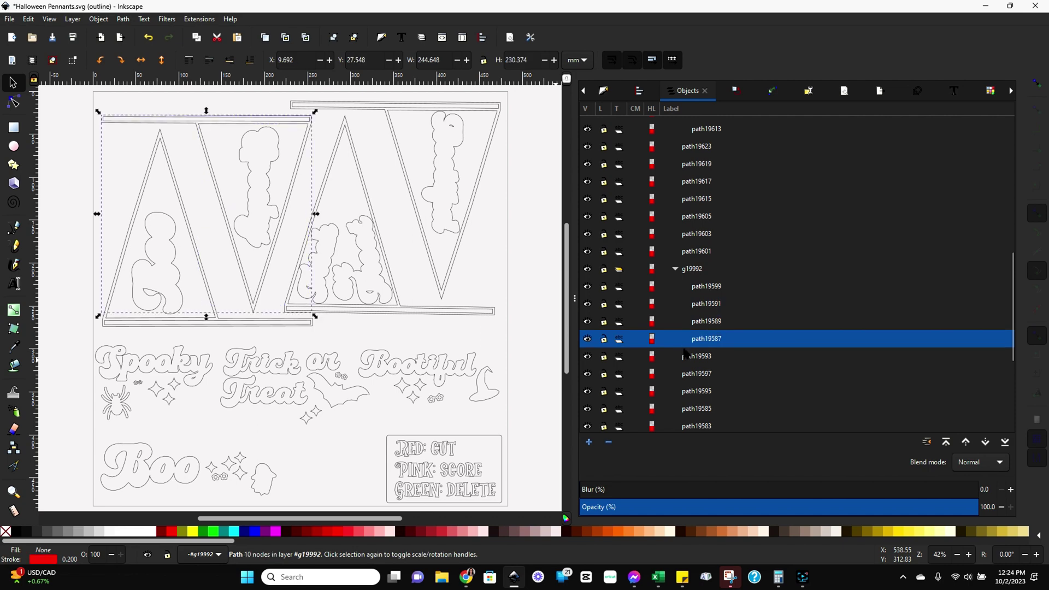
click(688, 357)
click(688, 373)
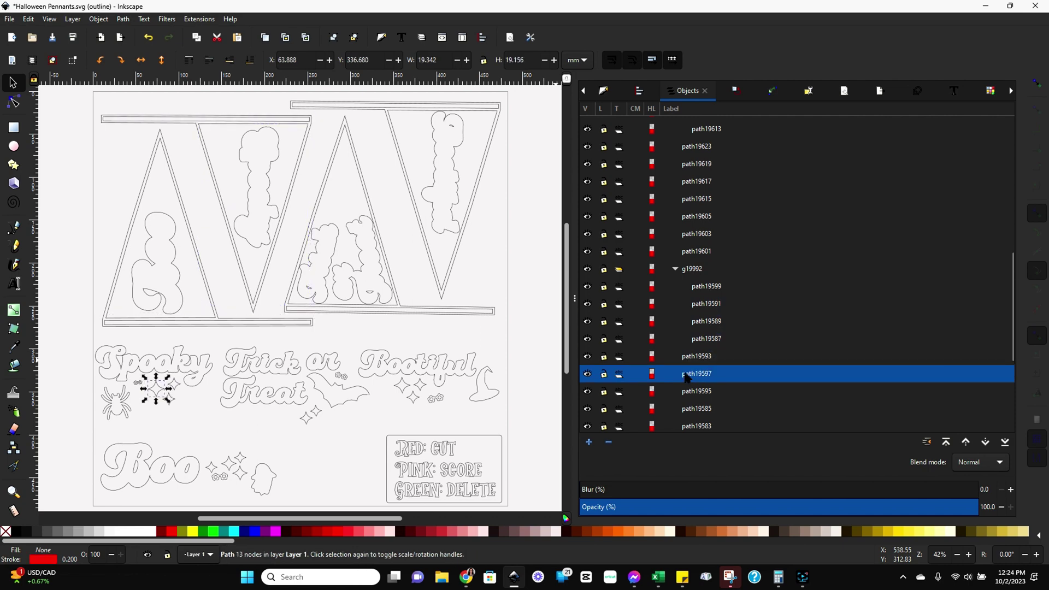
click(690, 391)
Inspect paths path19585 through path19577, the Boo lettering.
scroll(689, 398, down, 2)
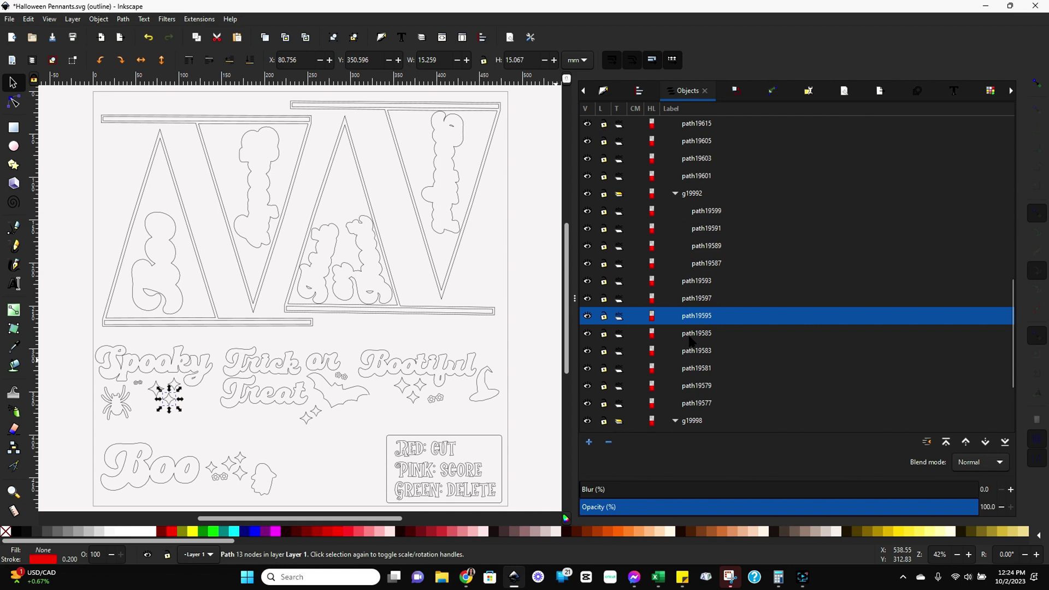
click(692, 335)
click(693, 351)
scroll(694, 354, down, 2)
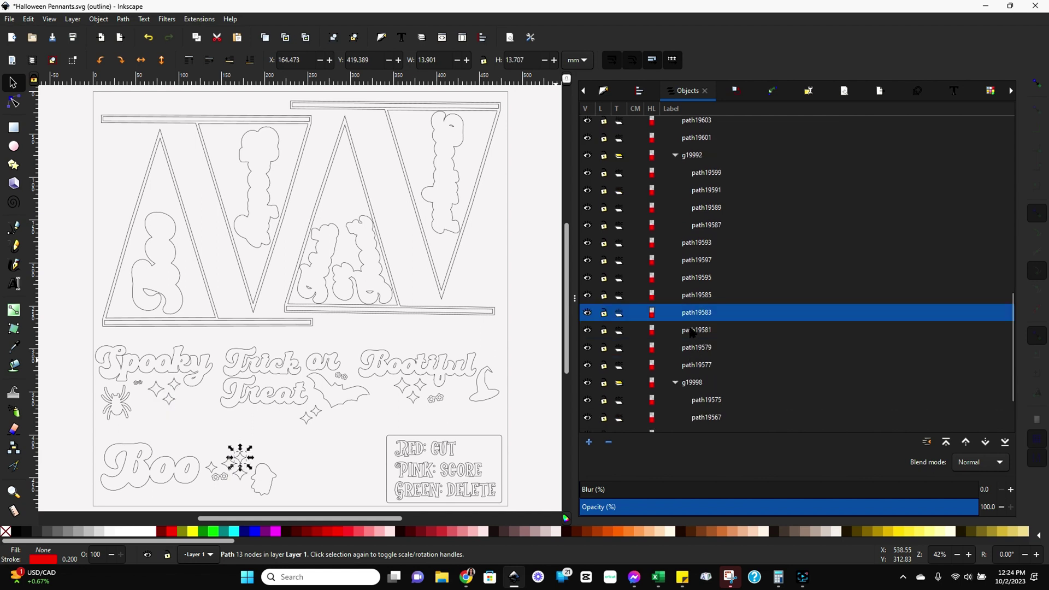
click(691, 331)
click(694, 348)
click(692, 365)
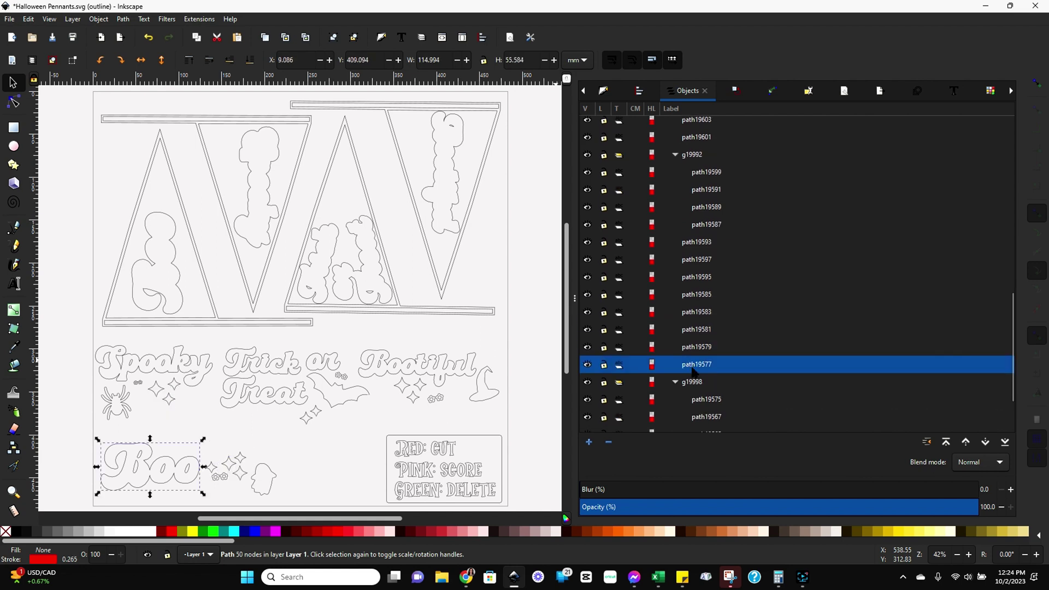
Check group g19998's paths path19575 to path19569, then g5245, which holds 0 objects.
scroll(694, 365, down, 3)
click(707, 321)
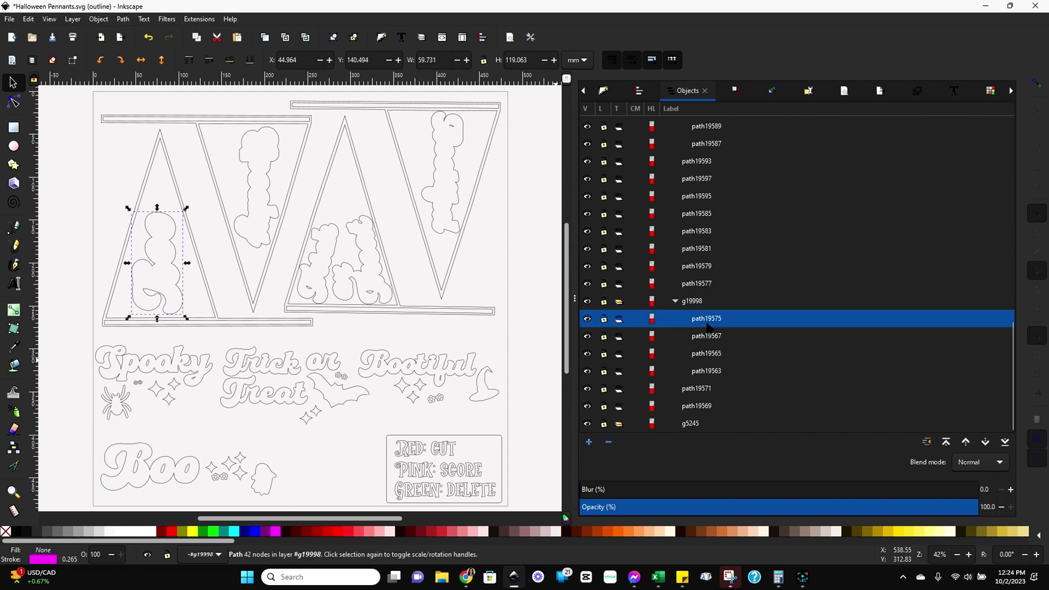
click(703, 338)
click(706, 356)
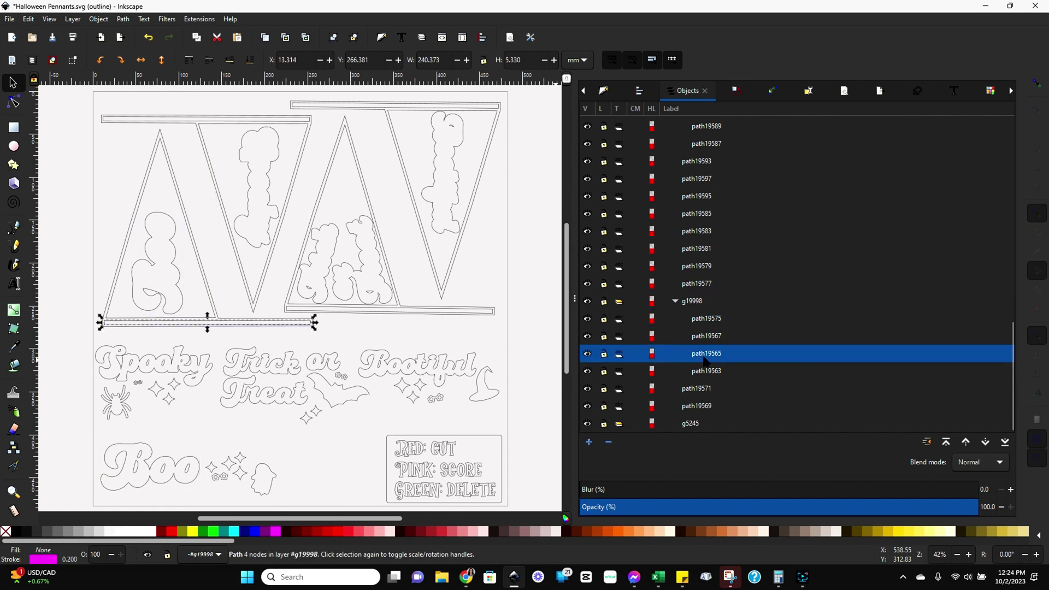
click(705, 372)
click(695, 388)
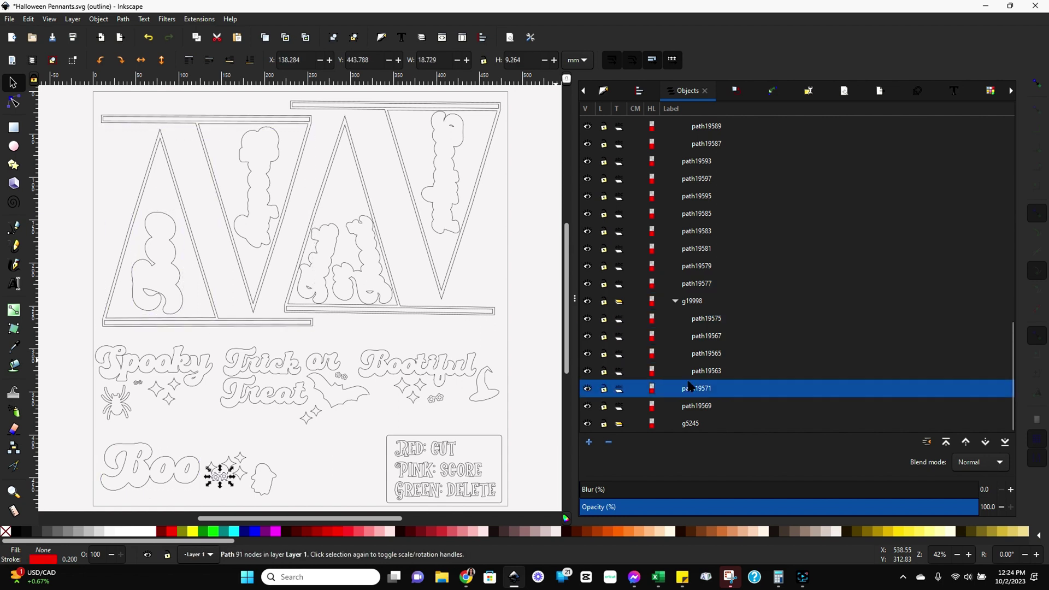
click(695, 407)
click(686, 425)
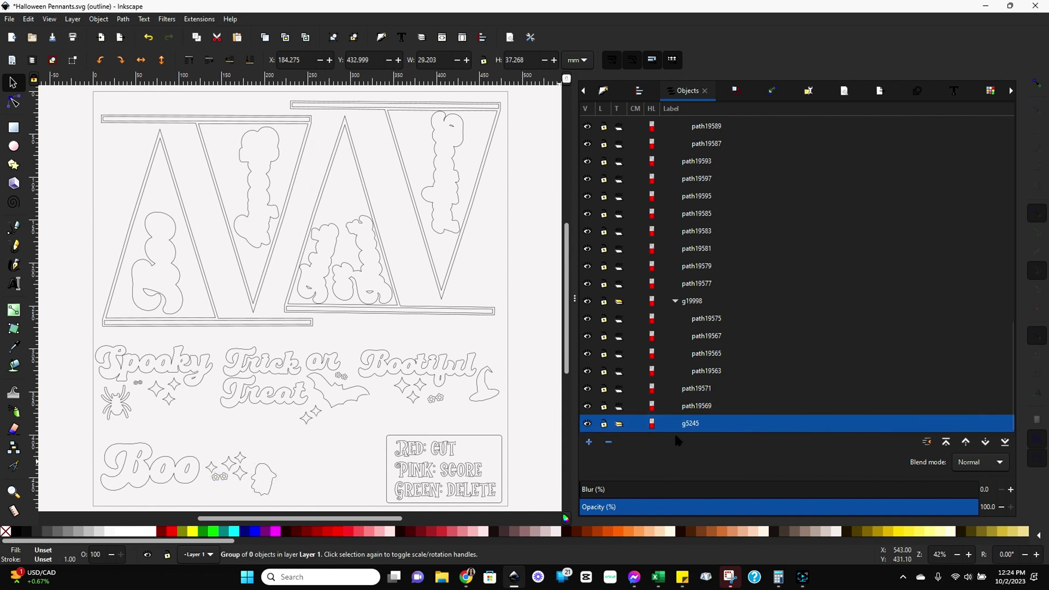
Delete the empty group g5245 from Layer 1 through its context menu.
click(695, 407)
click(689, 424)
right_click(688, 426)
click(715, 418)
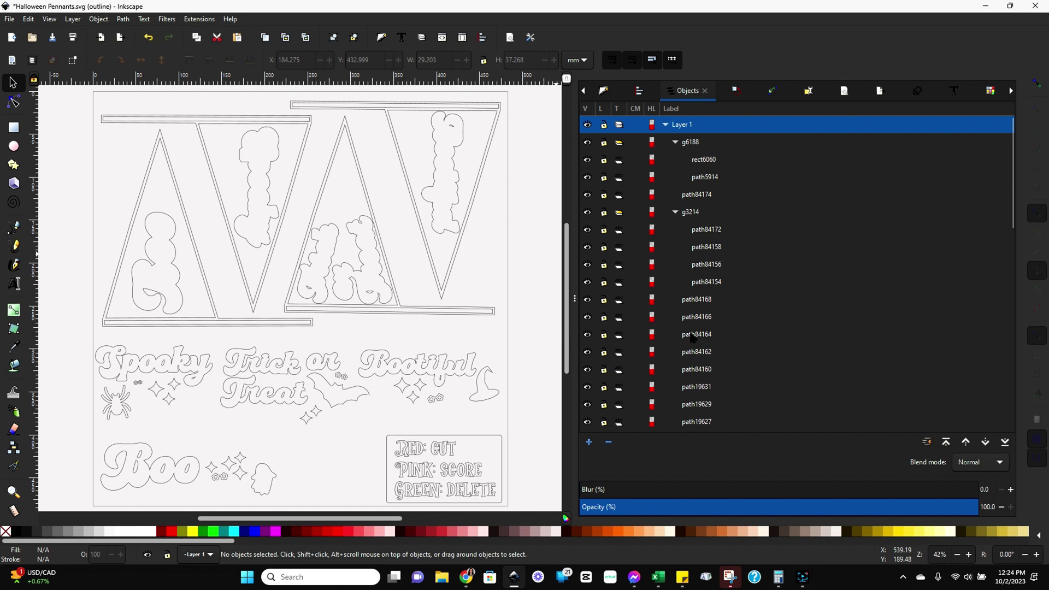
scroll(709, 399, down, 8)
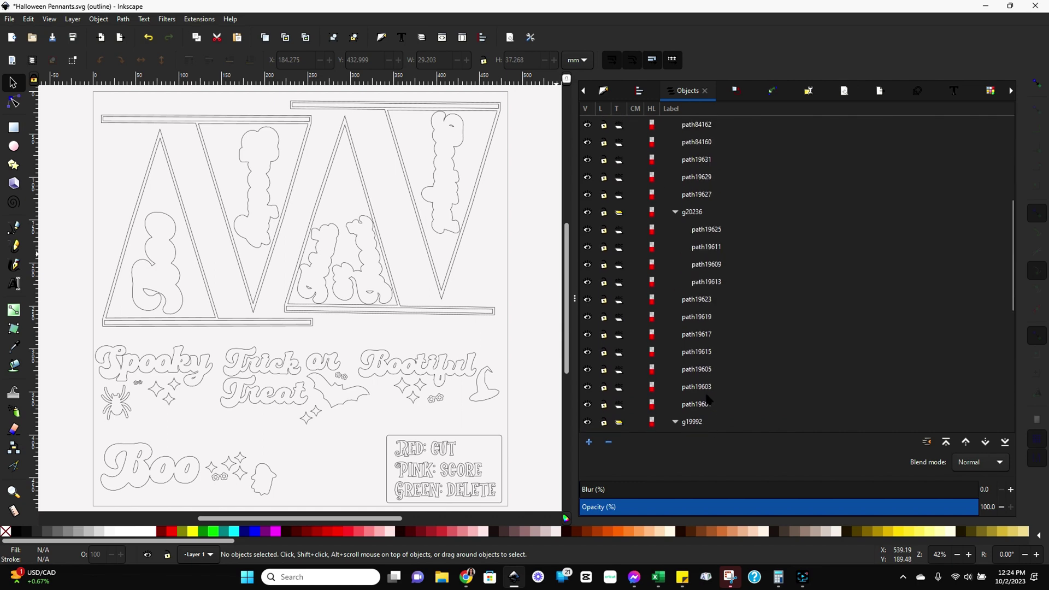
scroll(709, 399, up, 8)
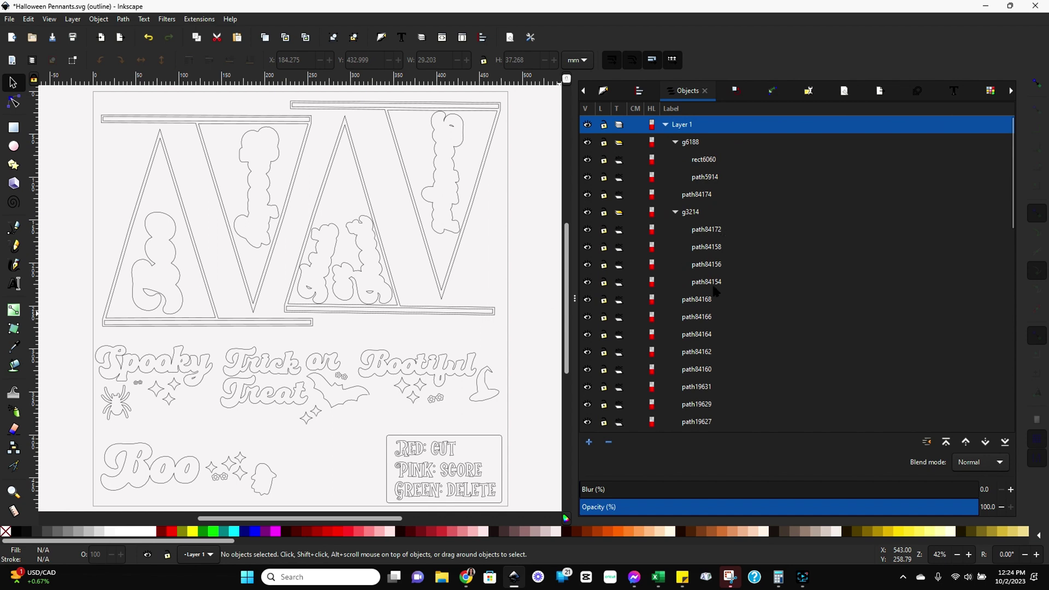
Save the drawing as test2.svg in Downloads, declining to overwrite test.svg.
click(10, 19)
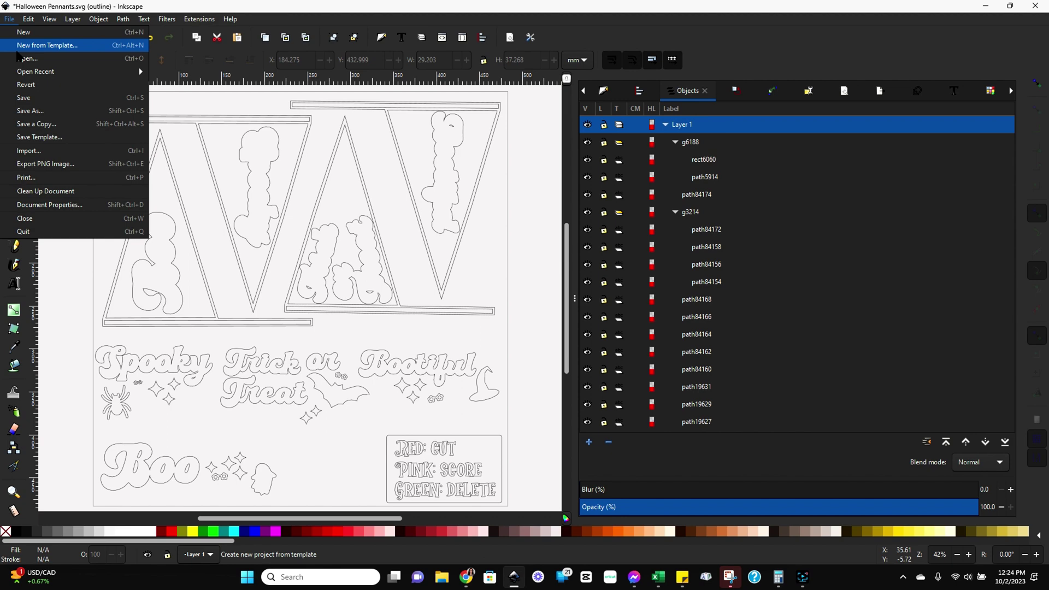
click(43, 112)
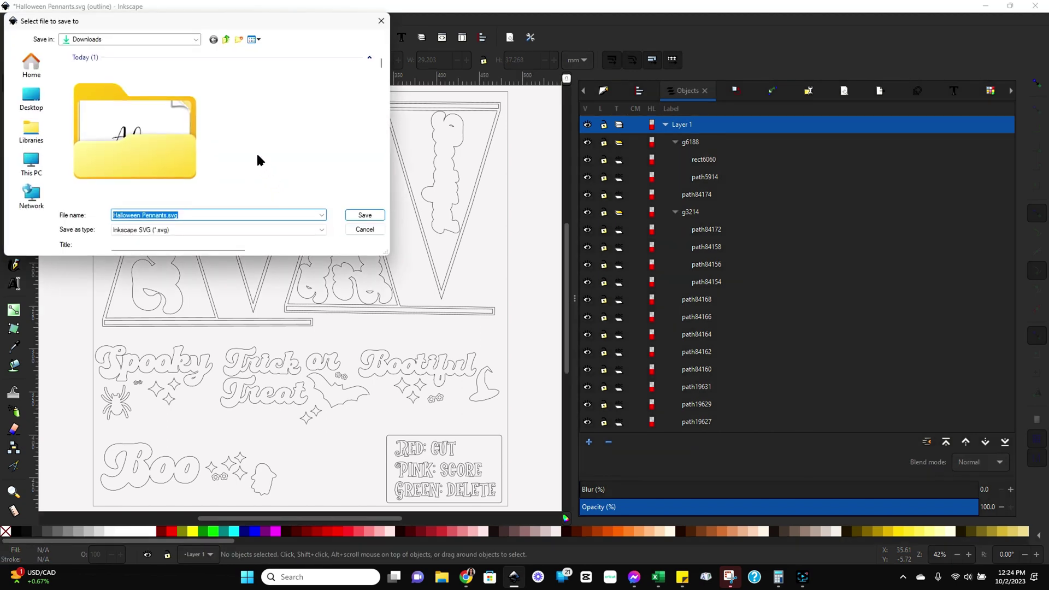
text(test)
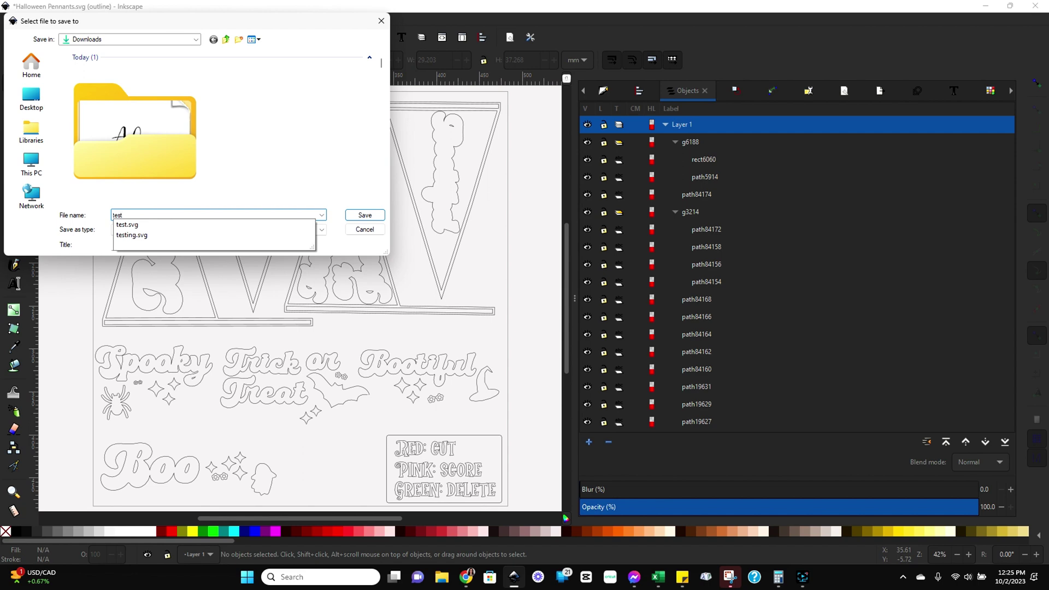
key(Return)
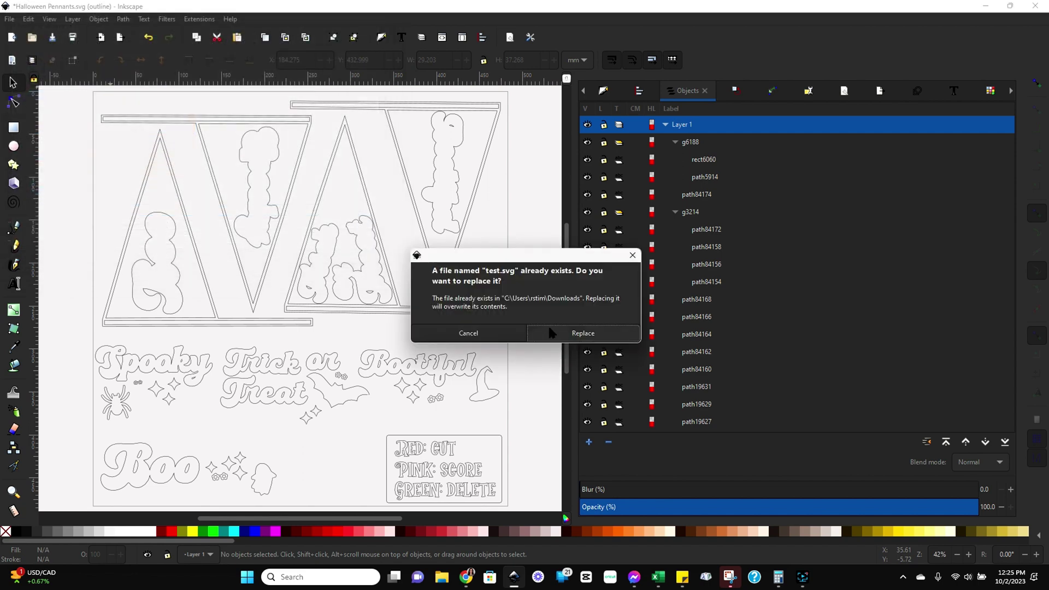
click(485, 335)
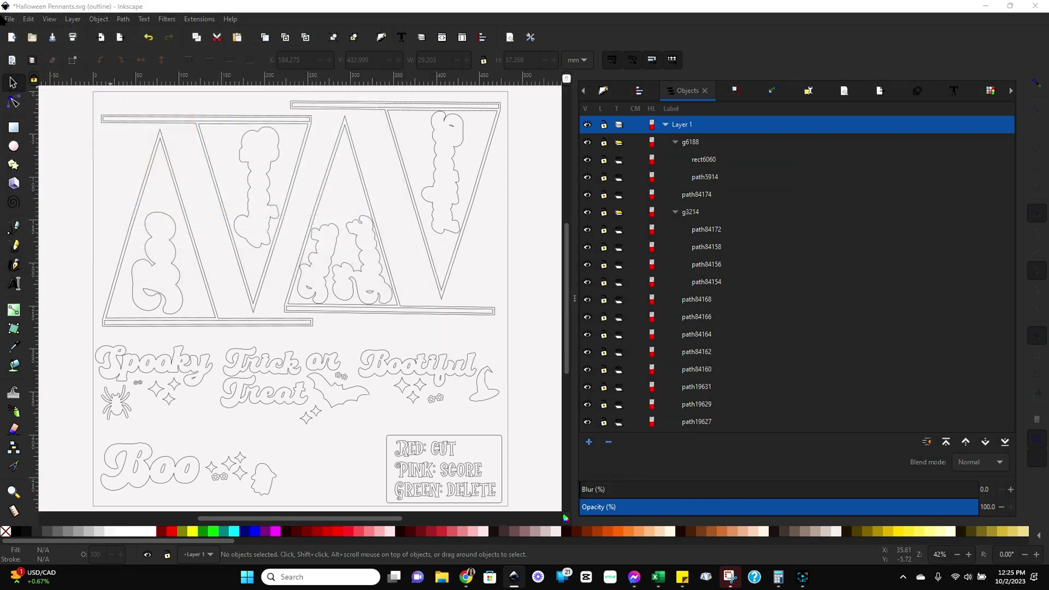
key(End)
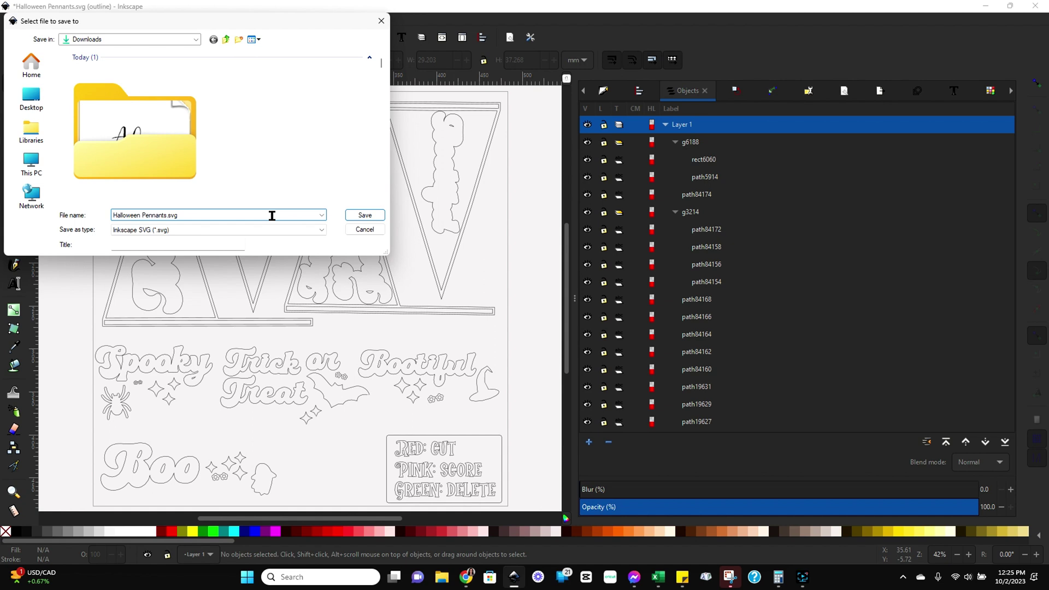
key(ctrl+shift+Left)
text(te)
key(ctrl+shift+Left)
key(ctrl+shift+Left)
text(test2)
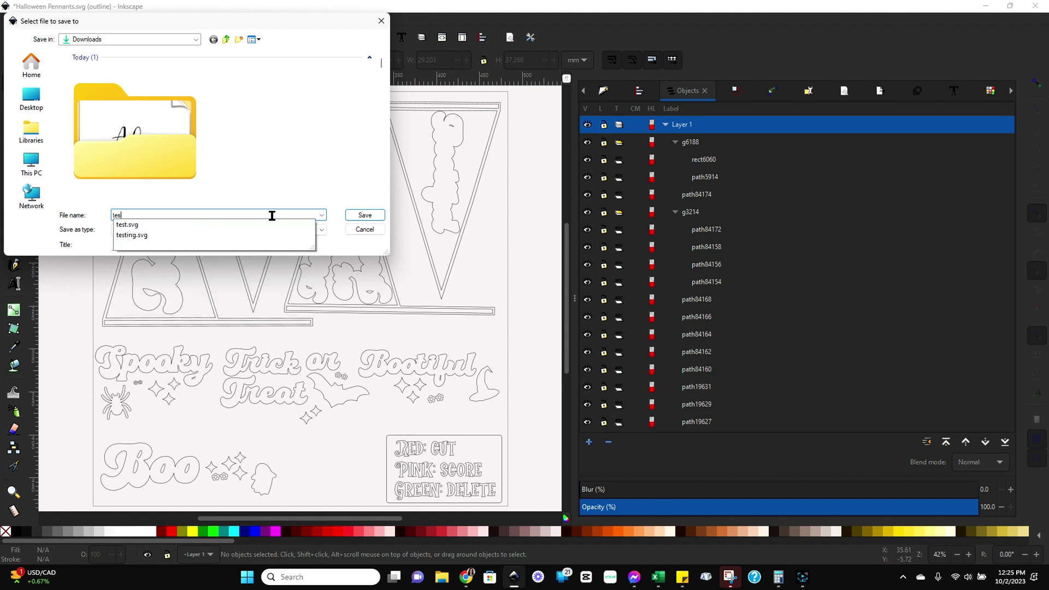
click(354, 217)
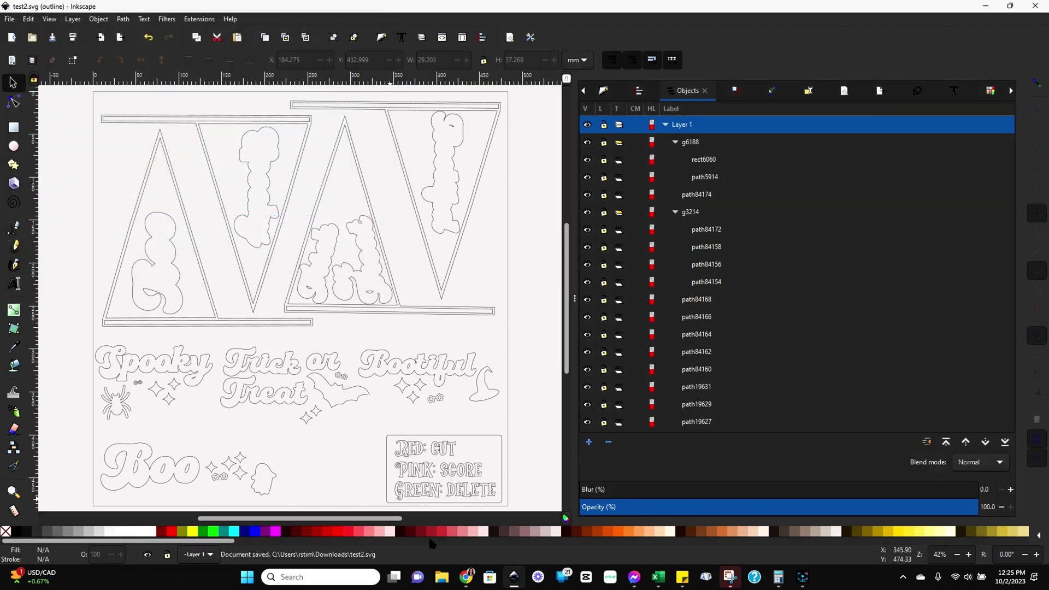
Upload test2.svg from the Downloads folder to the SVG Optimizer page.
mouse_move(468, 578)
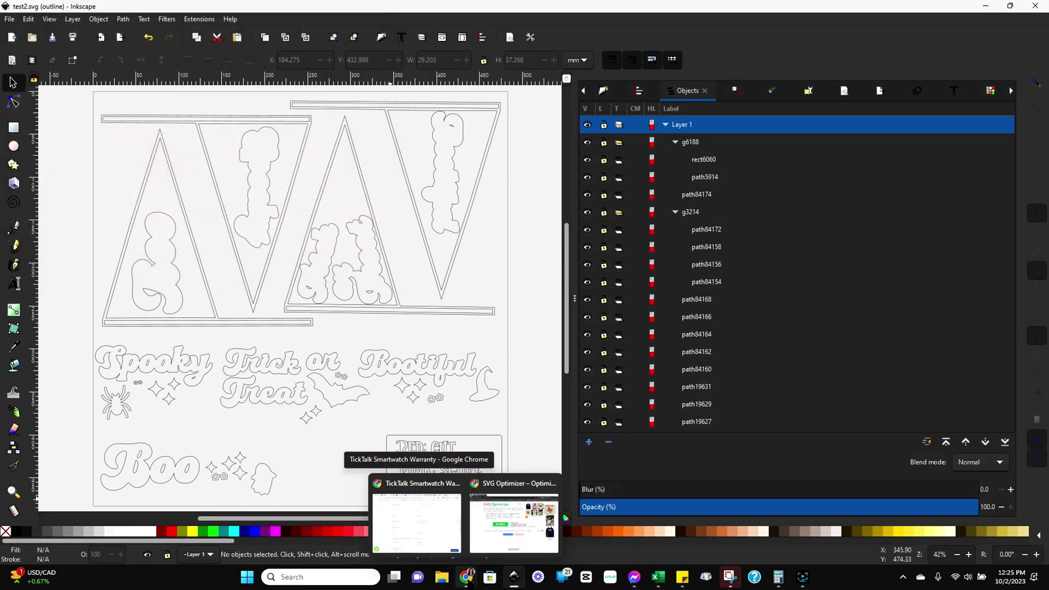
click(508, 508)
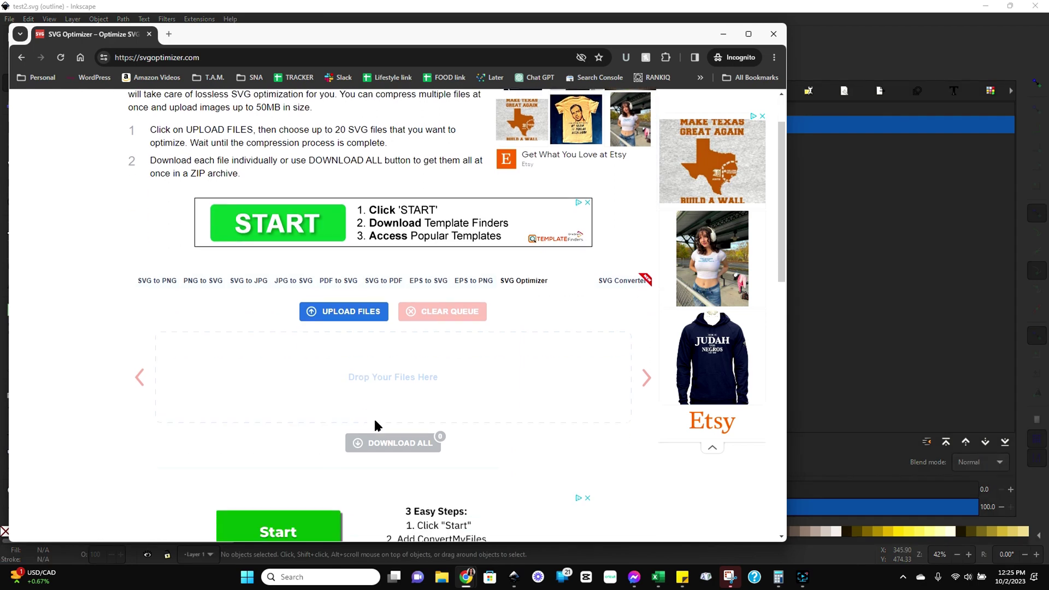
scroll(374, 424, down, 2)
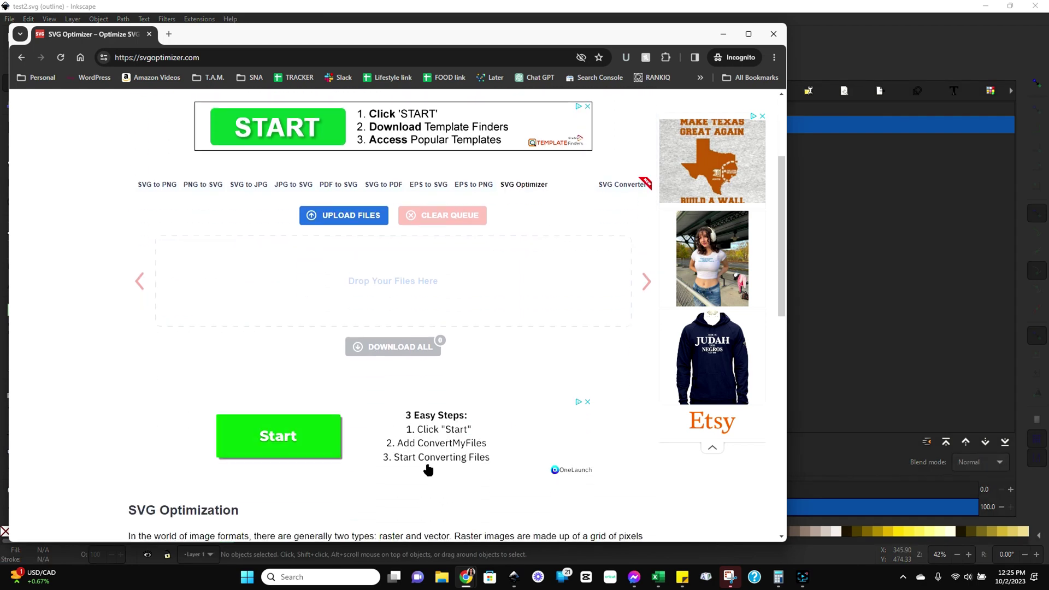
click(348, 224)
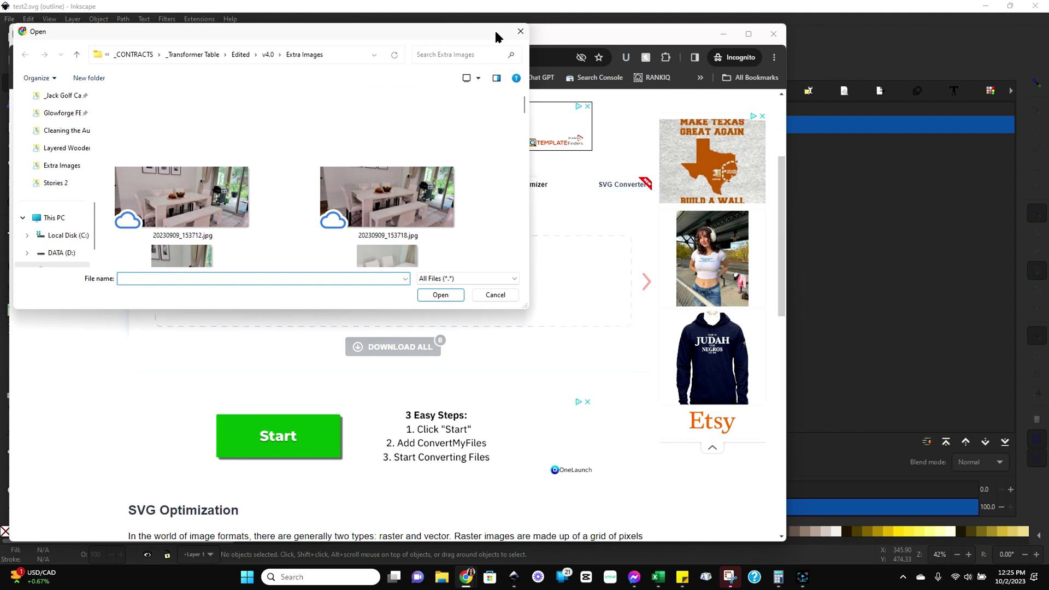
click(520, 31)
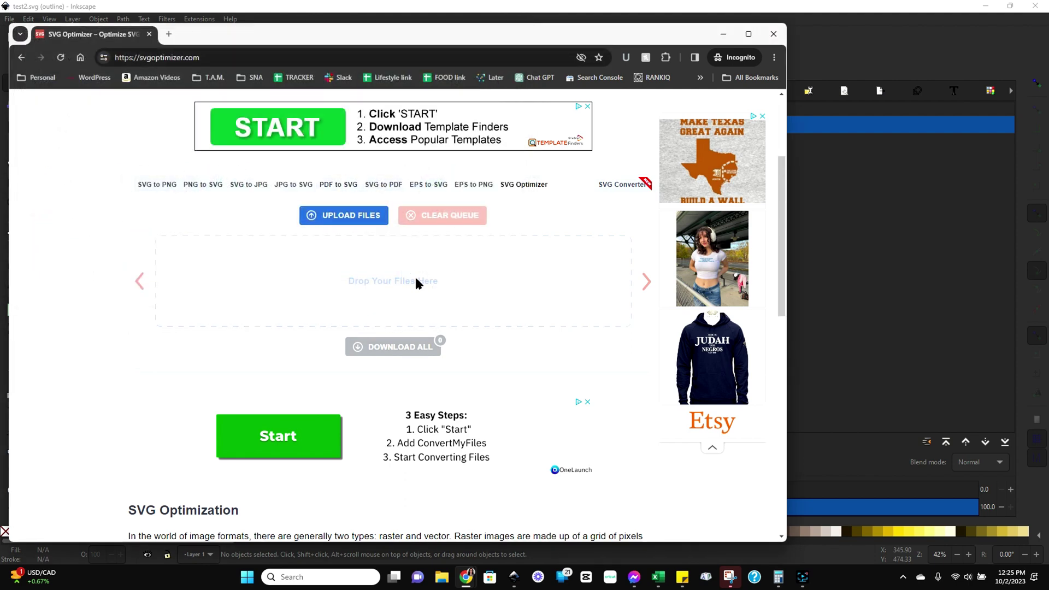
click(348, 221)
scroll(55, 169, up, 6)
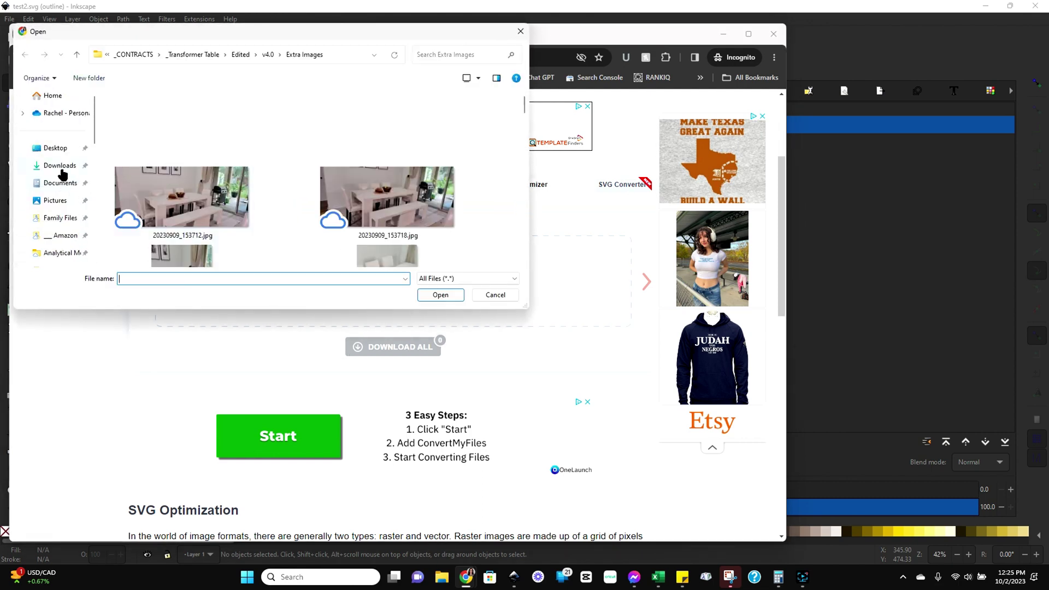
click(60, 165)
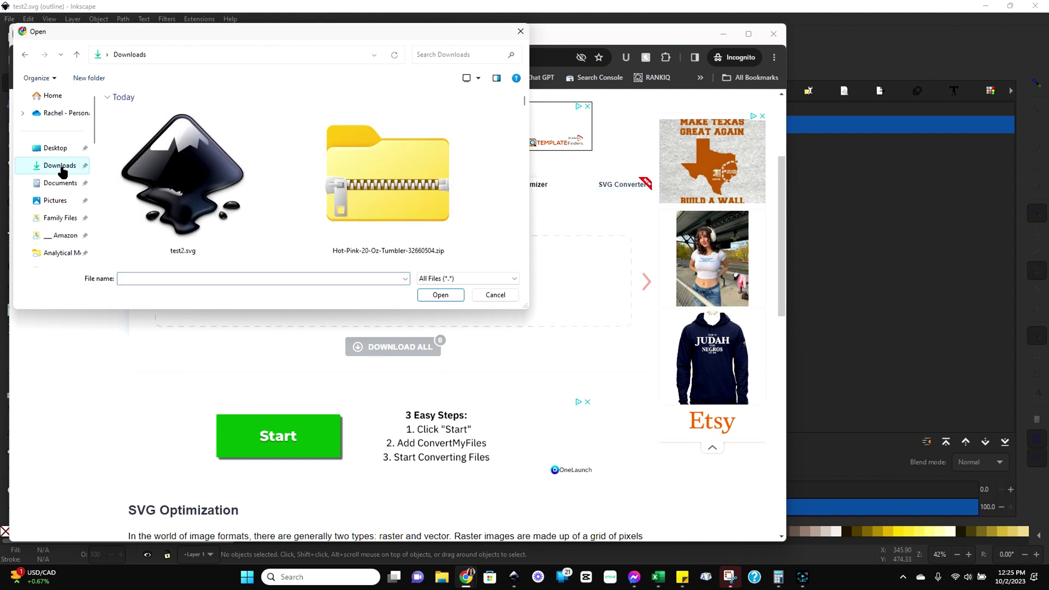
double_click(214, 191)
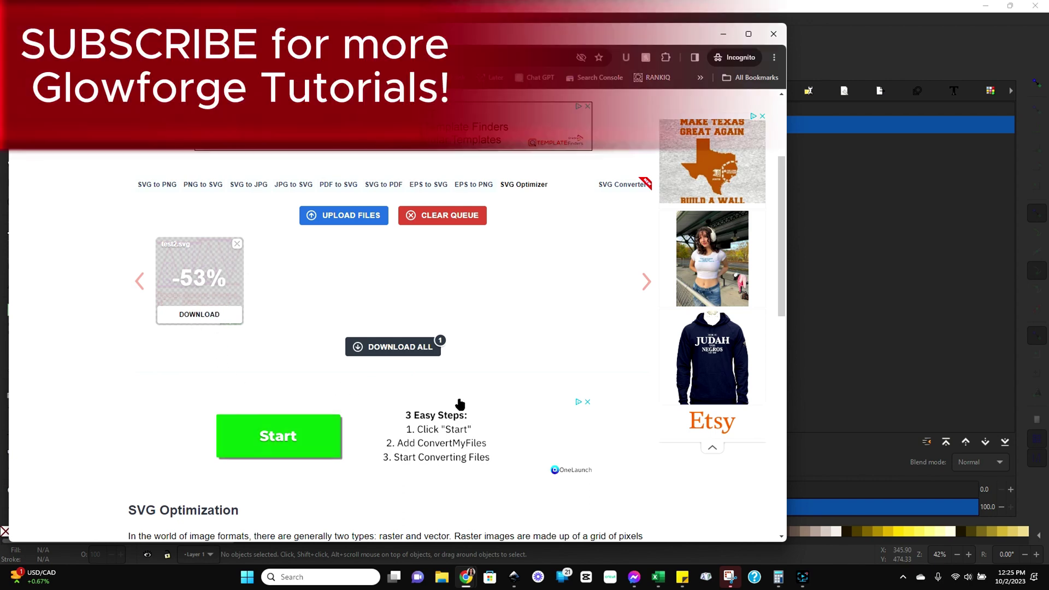
Download the 53%-compressed result, keeping the name test2-min.svg.
click(199, 315)
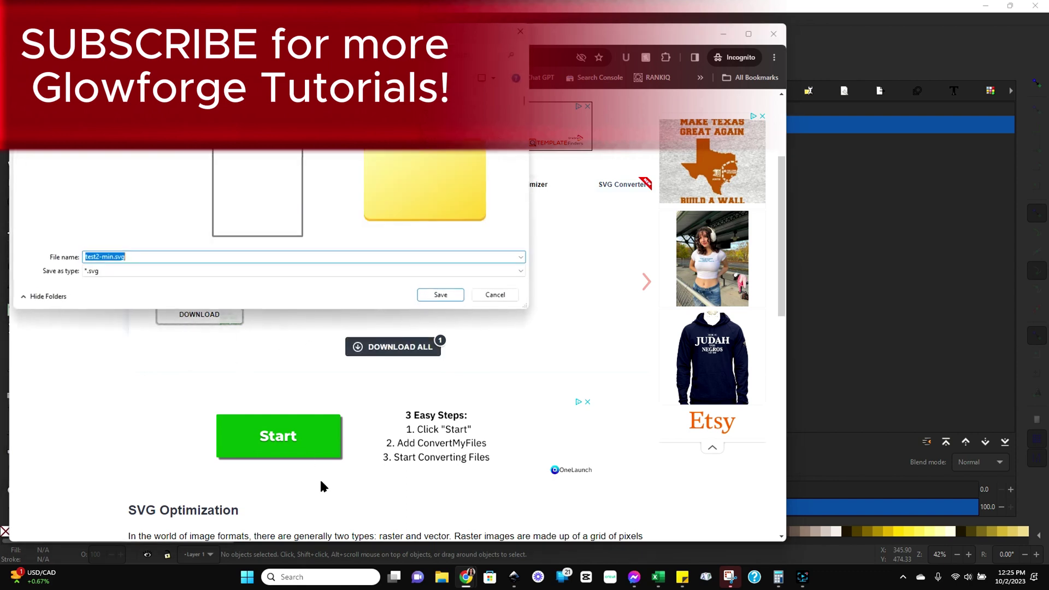
key(End)
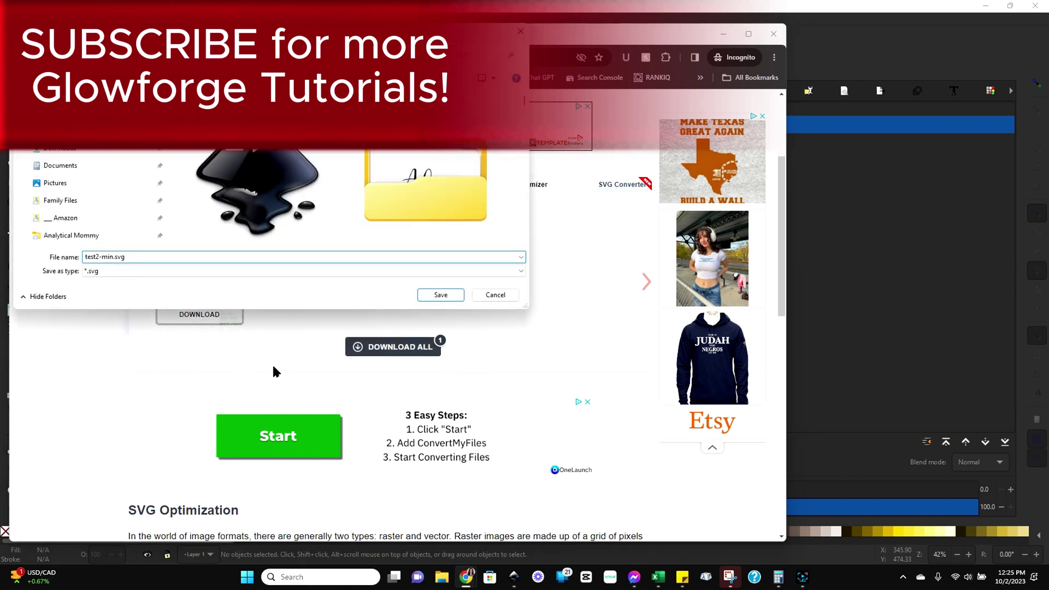
key(Return)
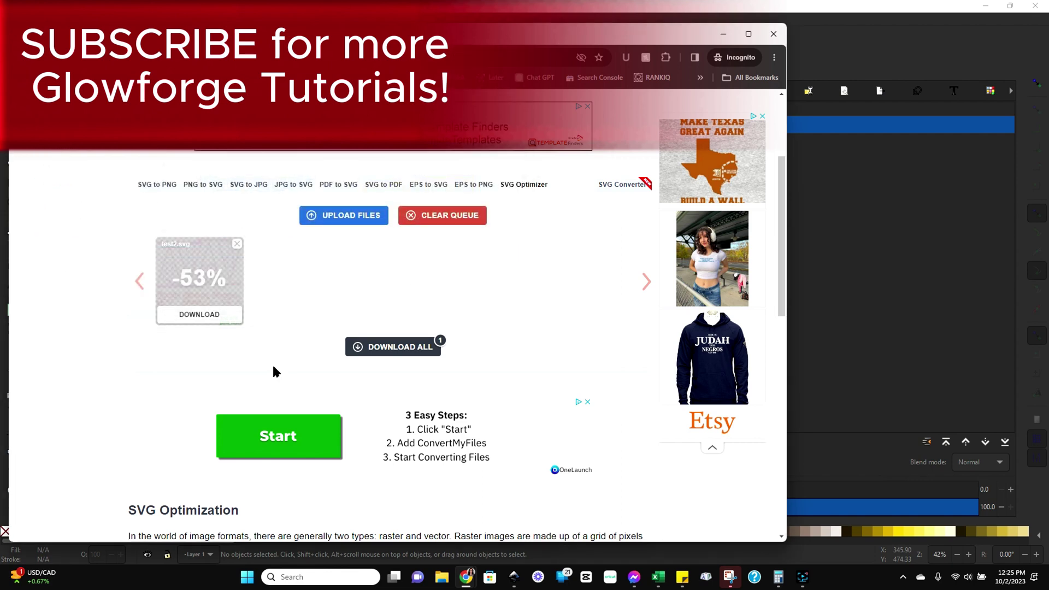